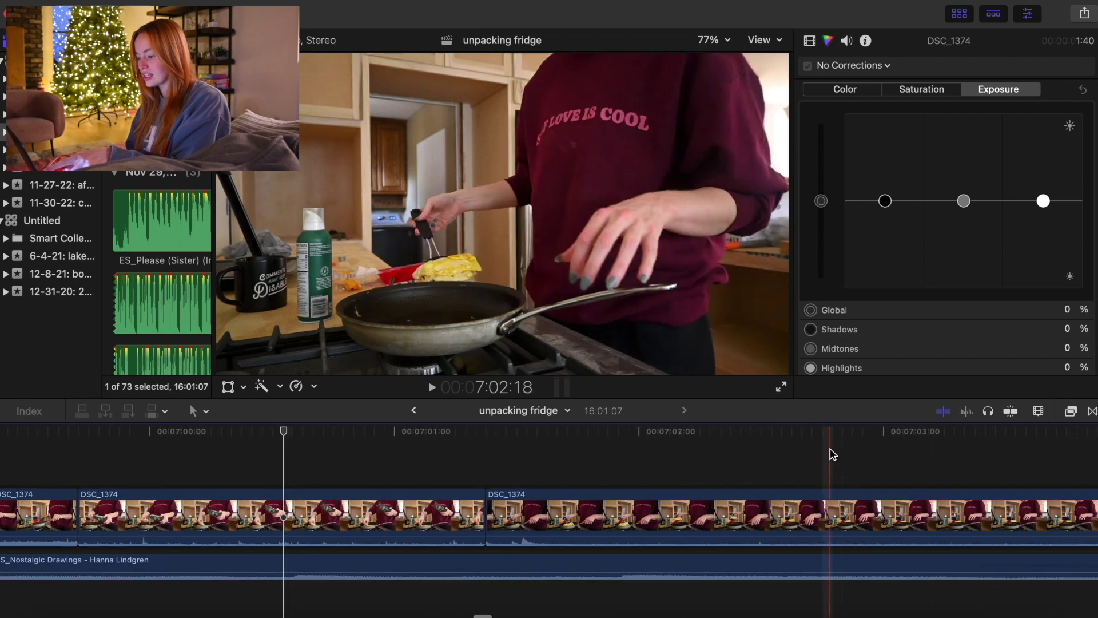
Step: Go to the frame at 00:06:50:09 in the unpacking fridge timeline and save it as a PNG image to the Desktop
scroll(804, 451, left, 7)
scroll(806, 450, left, 10)
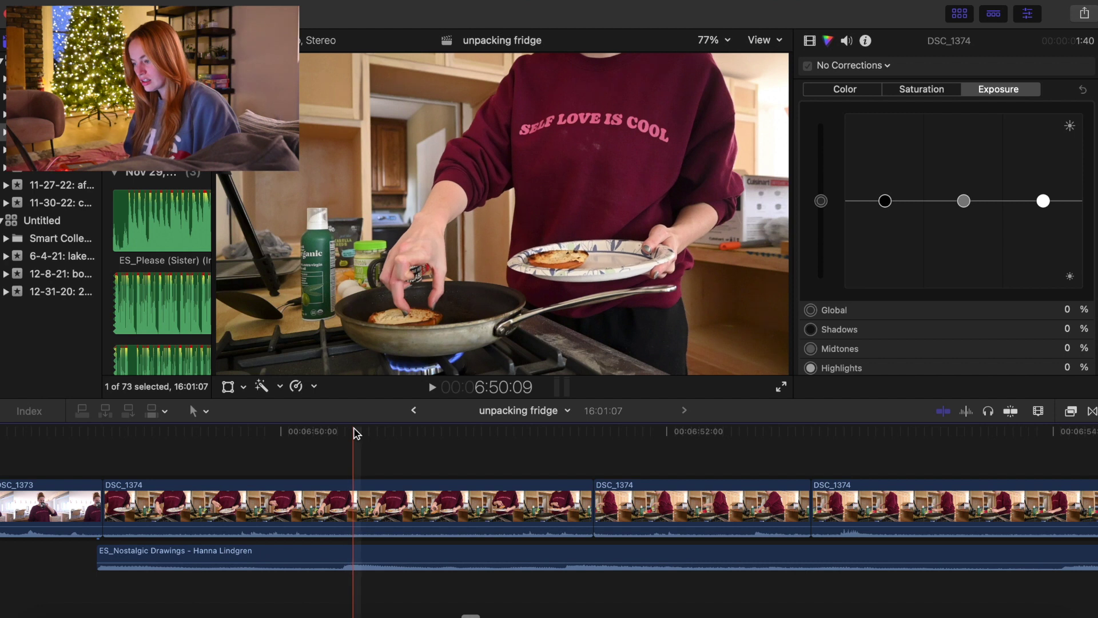
click(1083, 13)
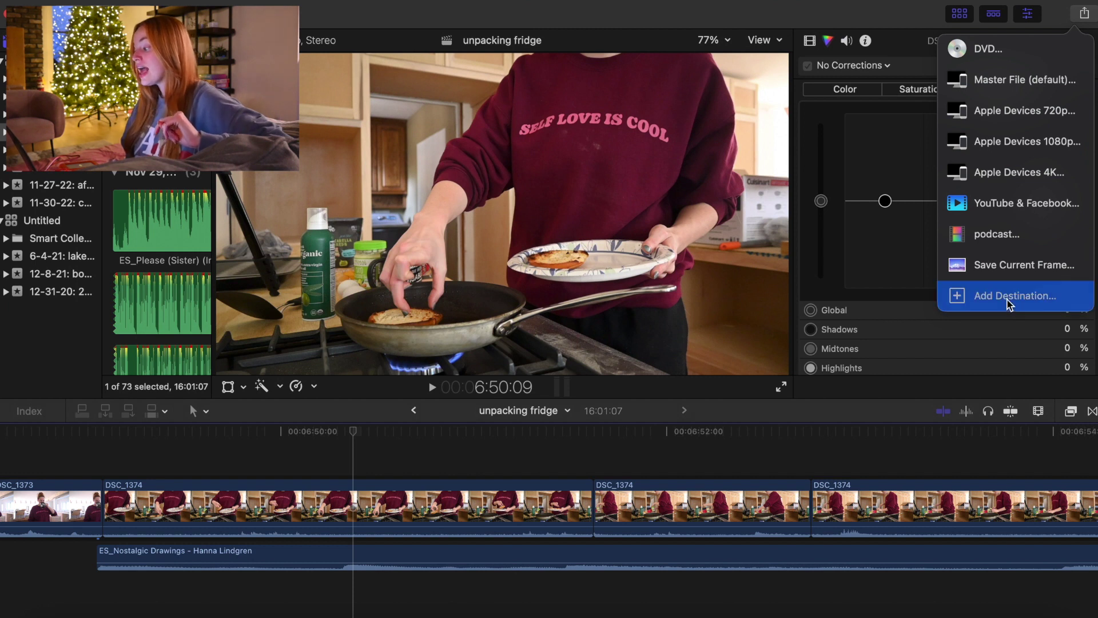
click(1005, 271)
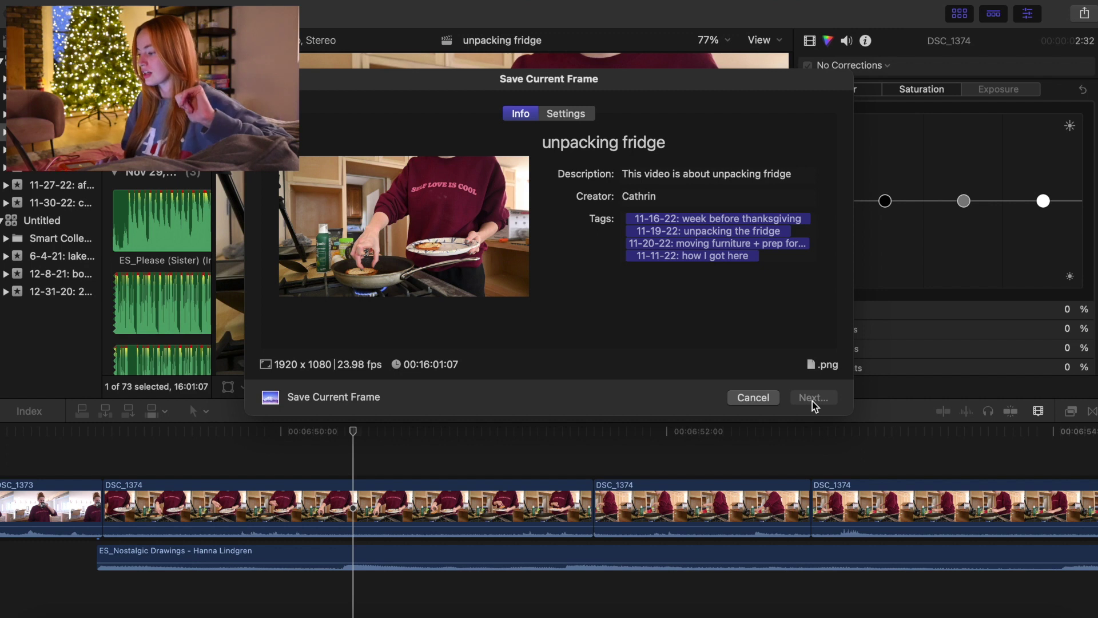
click(812, 399)
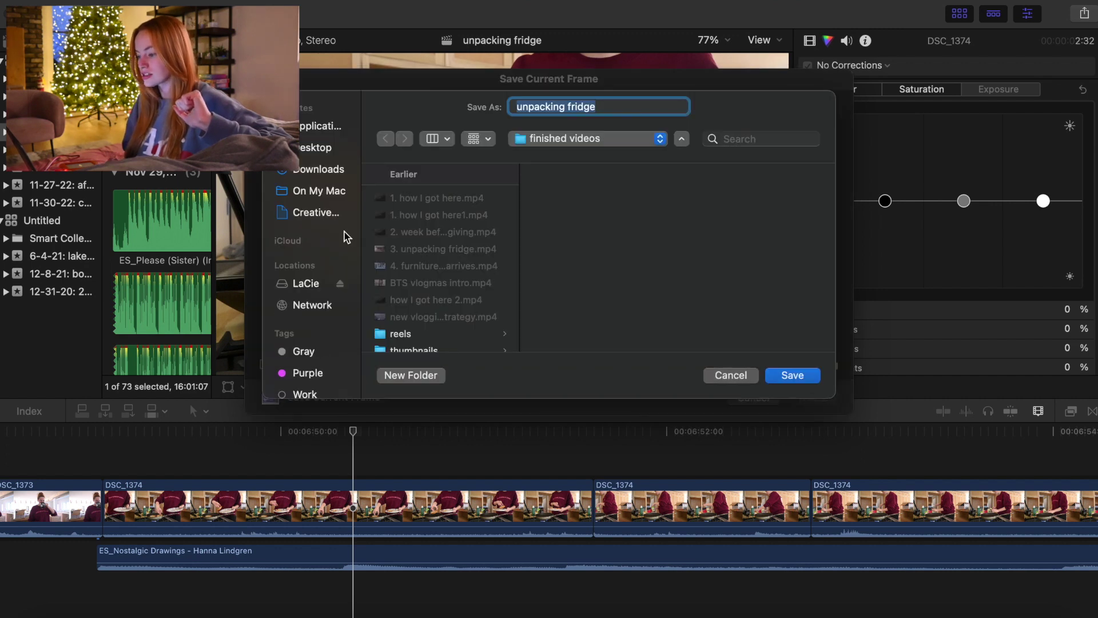
click(314, 171)
click(304, 149)
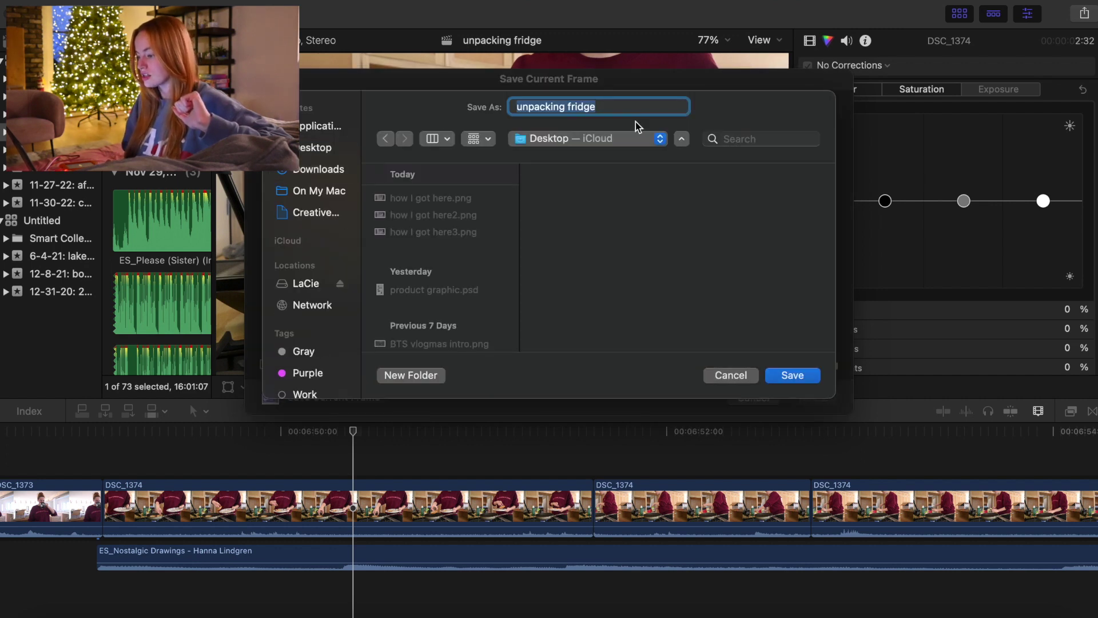
click(789, 375)
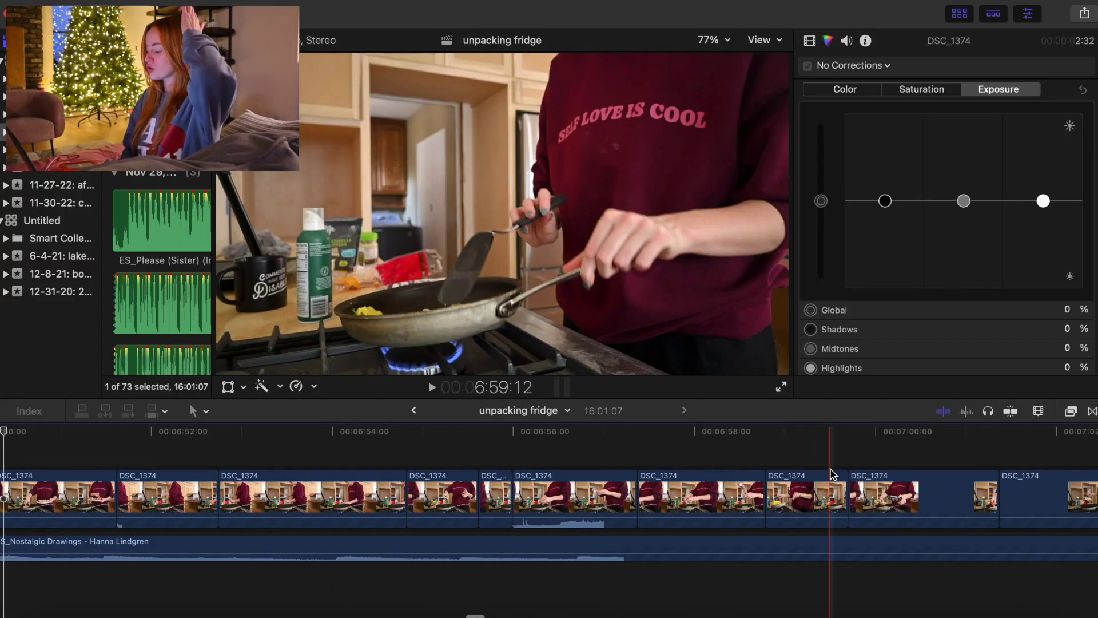
Step: Place the playhead on the sandwich-bite shot at 00:07:33:01 and start exporting it with Save Current Frame
scroll(937, 472, right, 10)
scroll(982, 480, right, 5)
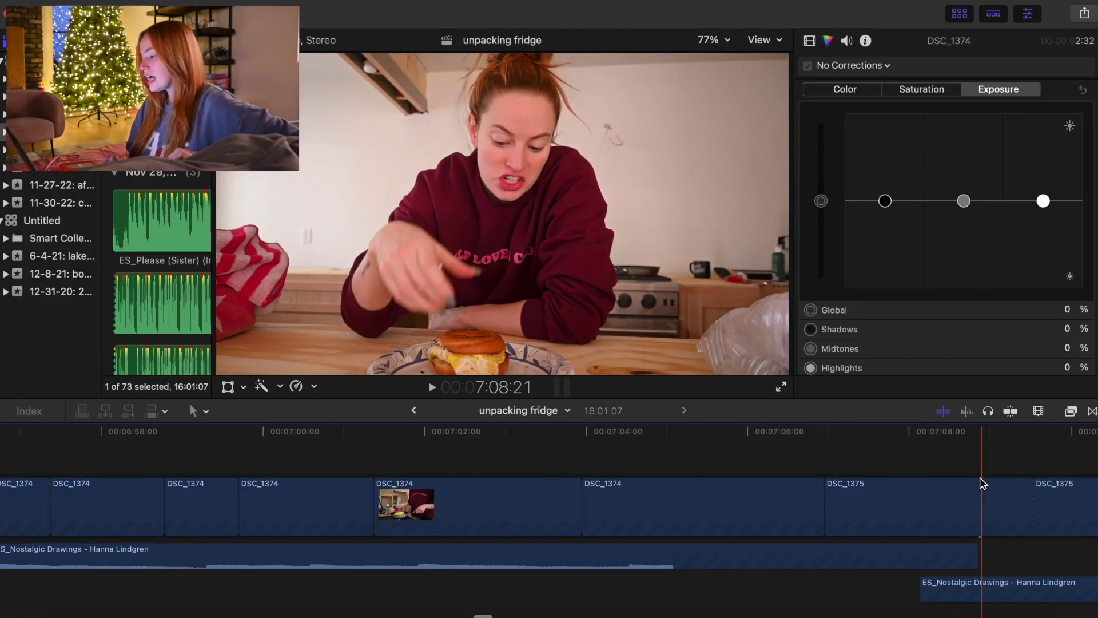
scroll(764, 447, right, 10)
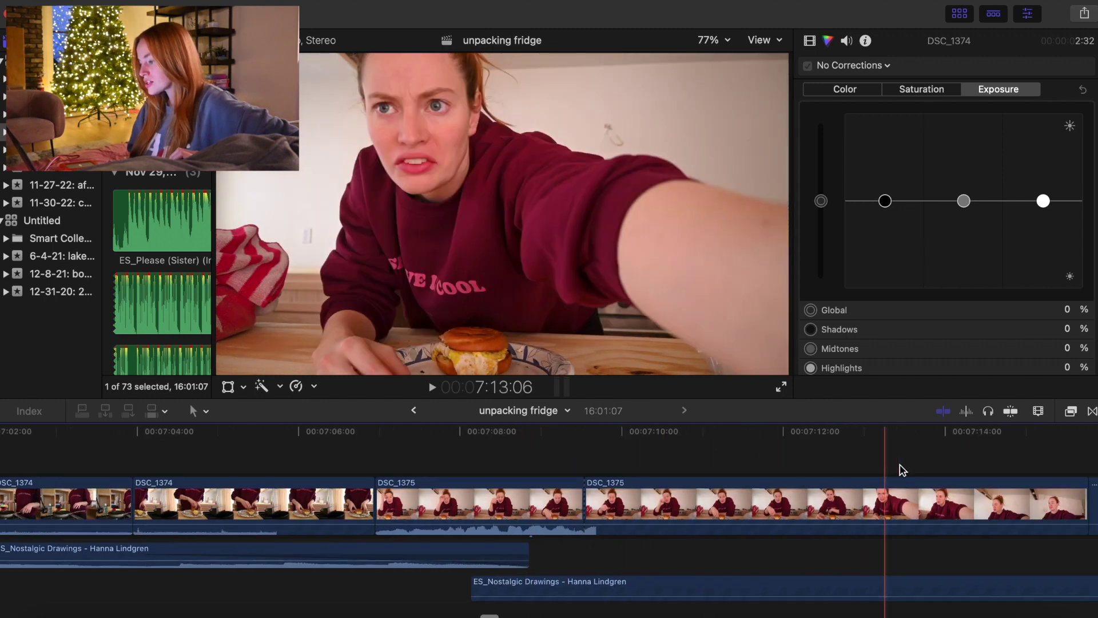
scroll(782, 453, right, 5)
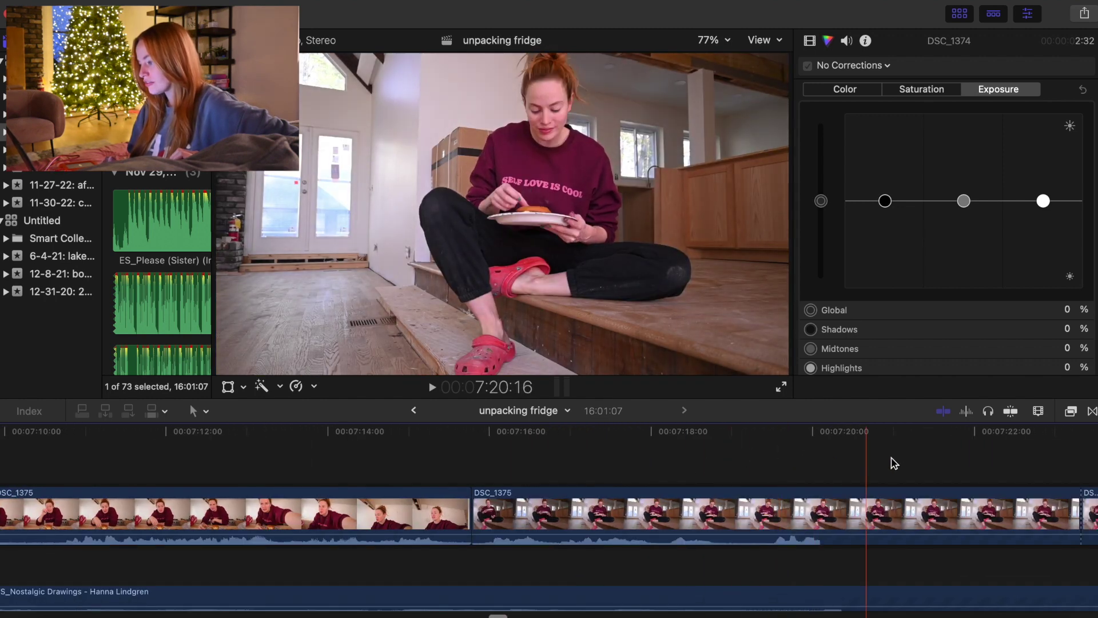
scroll(675, 452, right, 1)
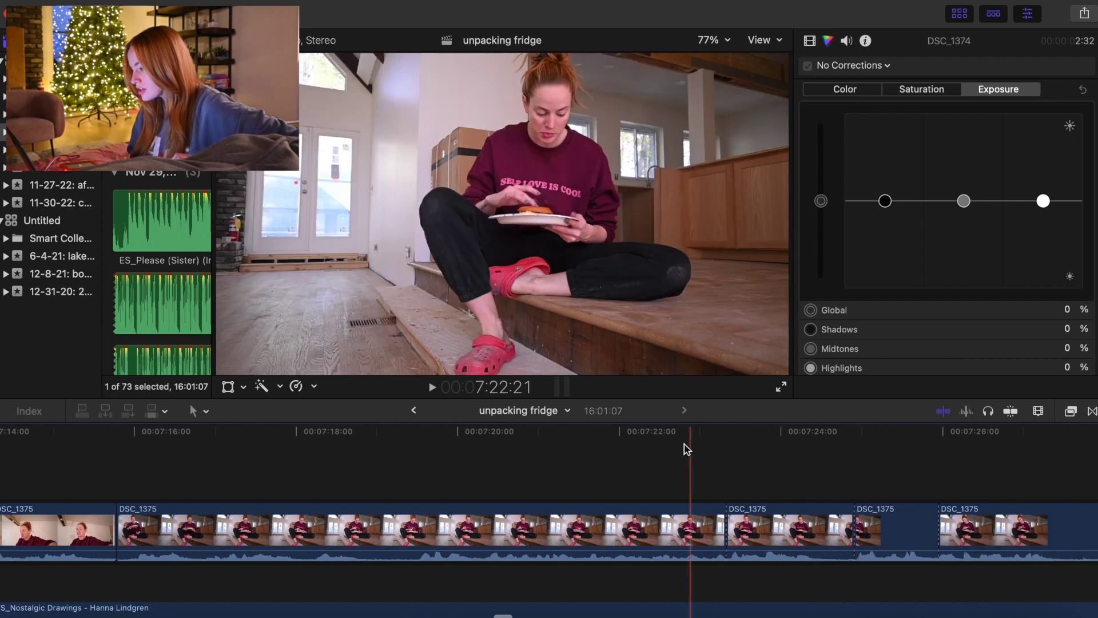
scroll(886, 464, right, 10)
click(849, 461)
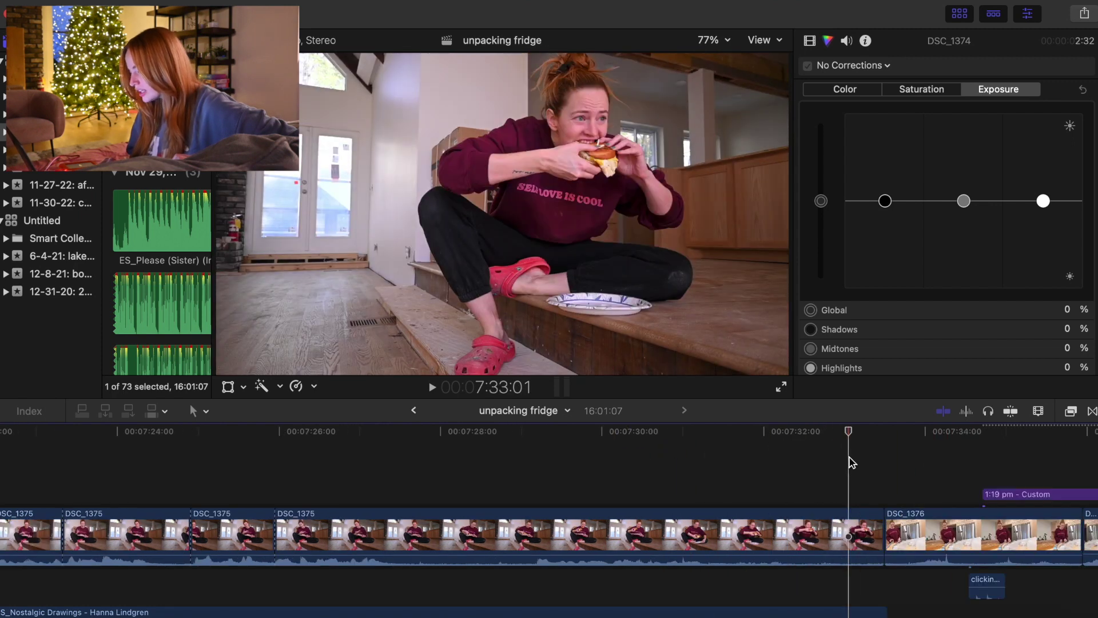
click(1083, 13)
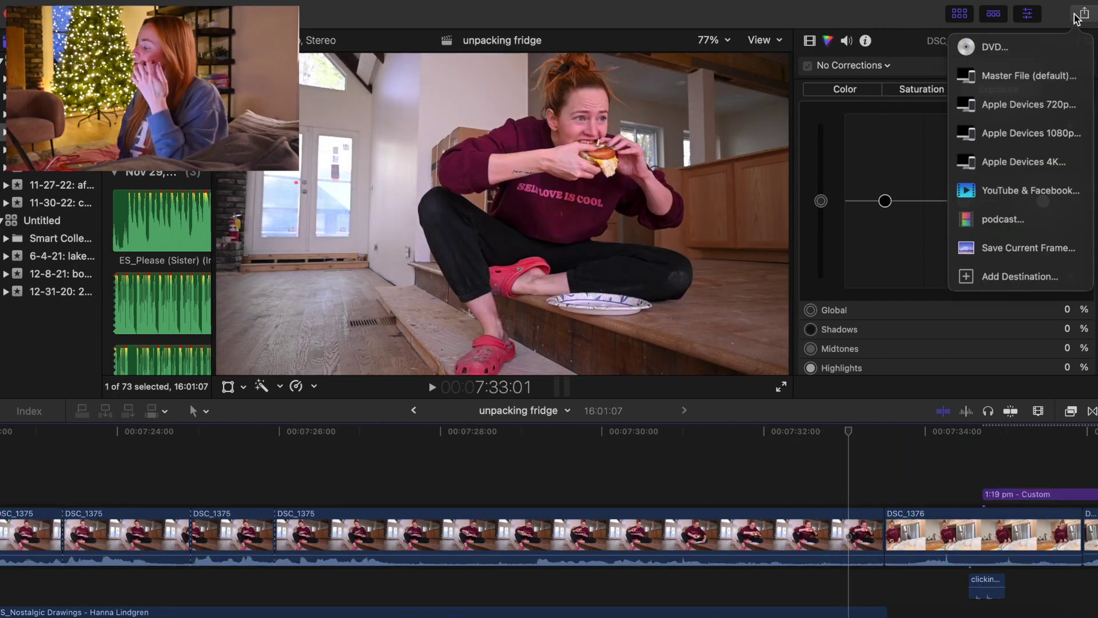
click(1013, 260)
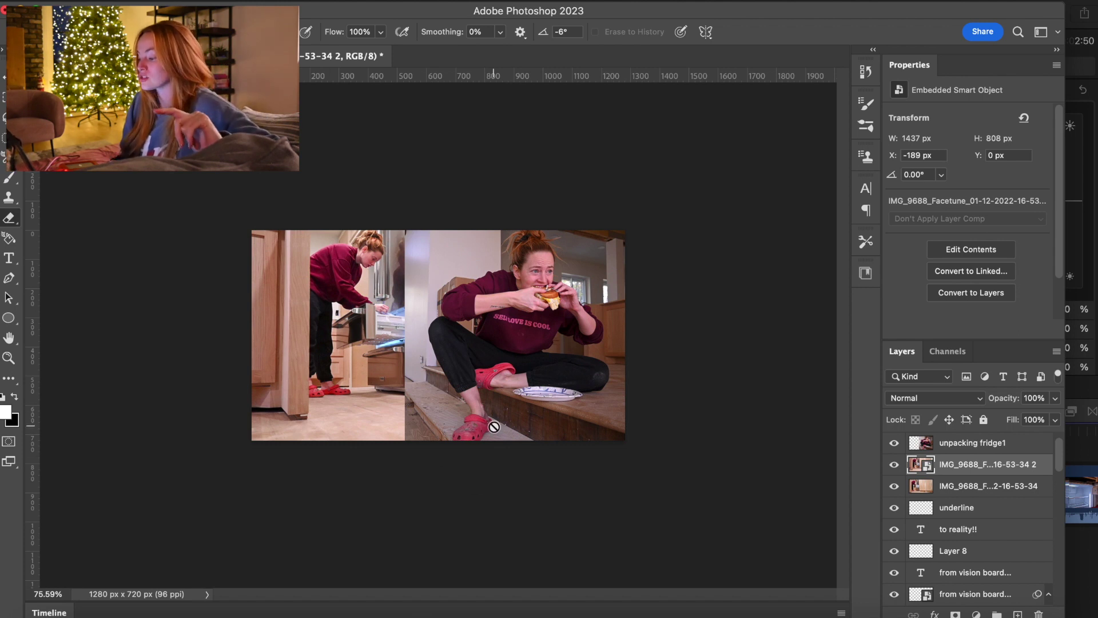
Step: Move the unpacking fridge1 layer to the left side of the canvas, at X -433 px and Y -3 px
scroll(493, 426, up, 5)
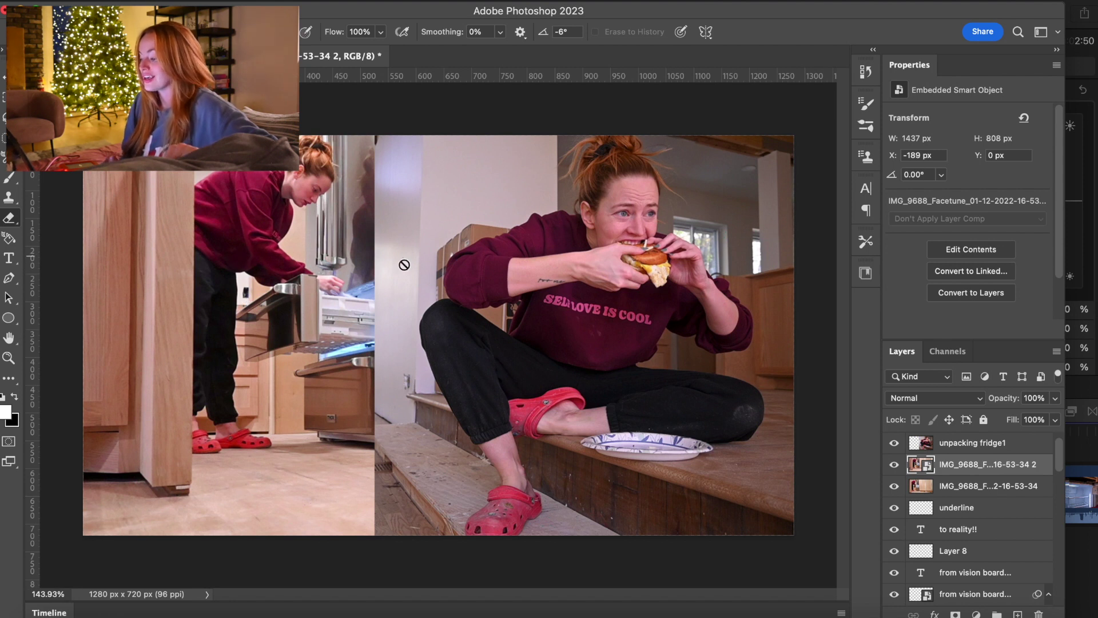
scroll(487, 393, down, 4)
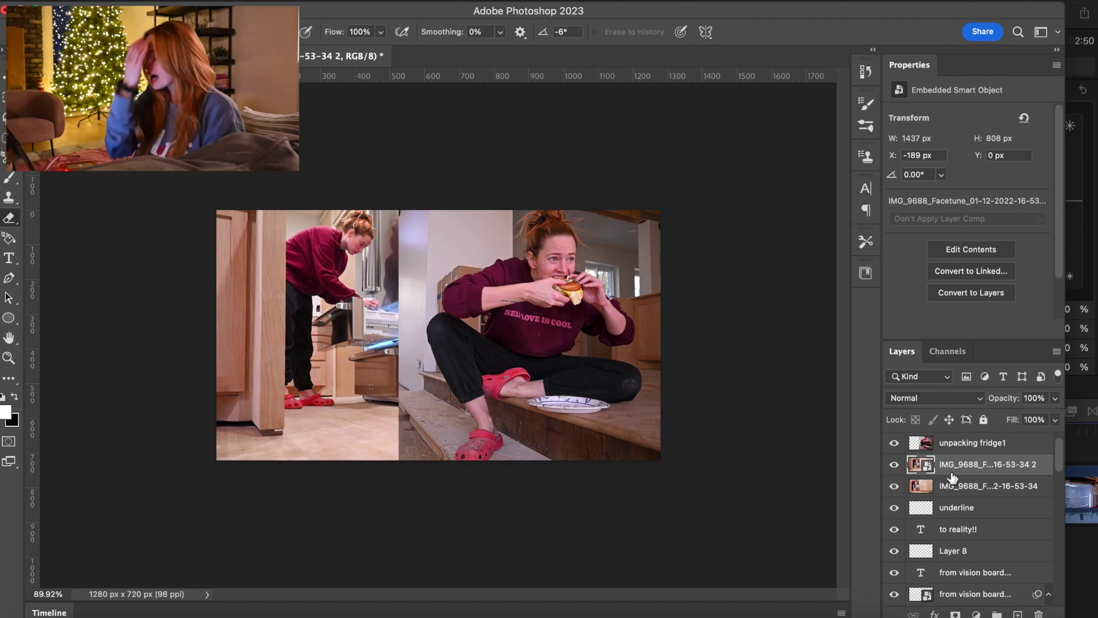
click(946, 443)
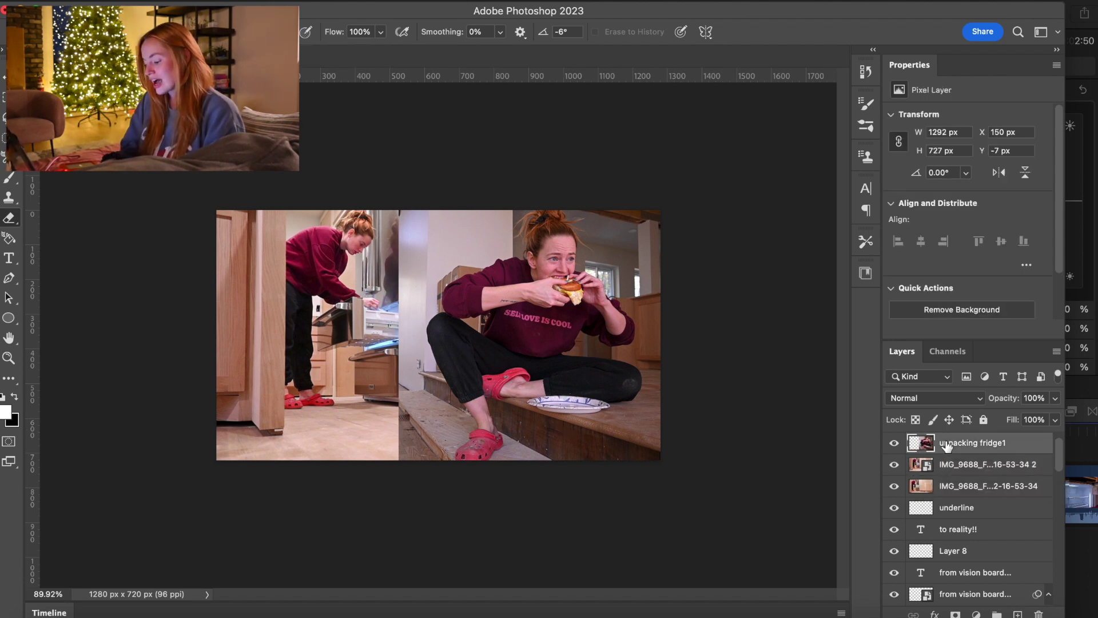
key(ctrl+t)
mouse_move(584, 304)
mouse_down()
mouse_move(401, 275)
mouse_move(377, 307)
mouse_up()
key(Return)
key(e)
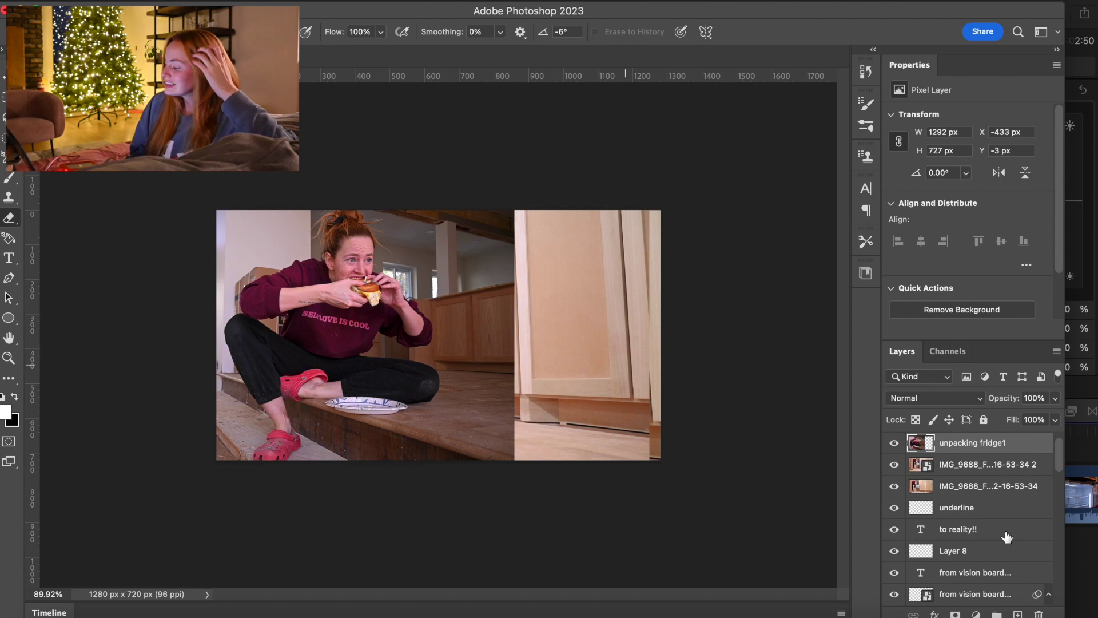
Step: Move the fridge photo layer IMG_9688 ending in 16-53-34 2 toward the right side of the canvas, to X 427 px
click(960, 472)
key(ctrl+t)
mouse_move(343, 261)
mouse_down()
mouse_move(575, 278)
mouse_move(567, 271)
mouse_up()
key(Return)
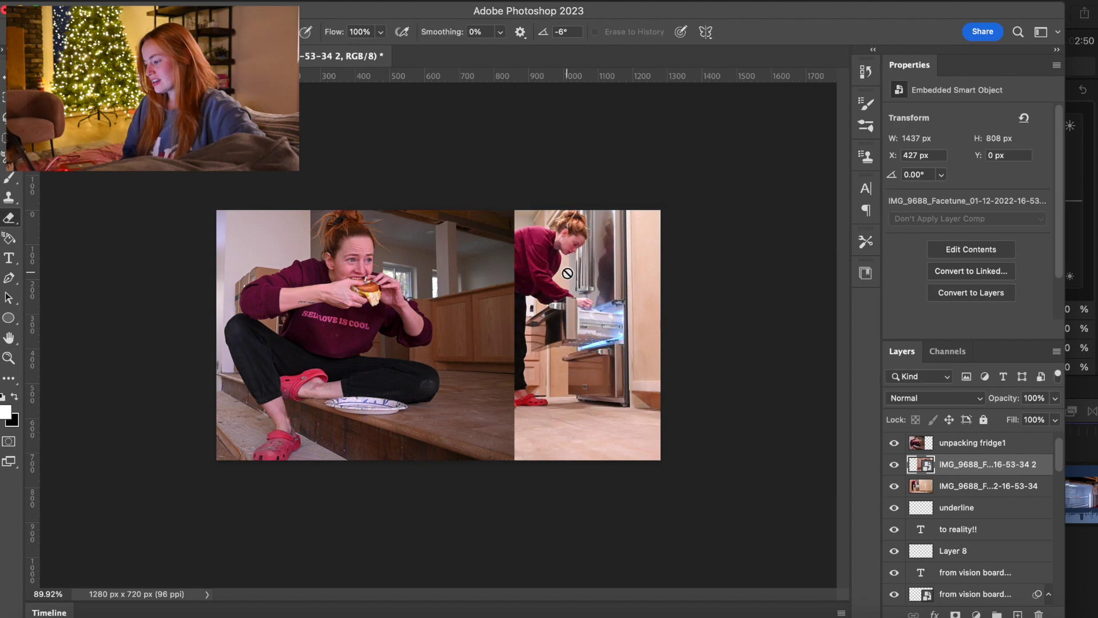
Step: Try to trim the unpacking fridge1 layer just beyond the seated figure's elbow with a full-height rectangular selection 377 px wide
click(941, 447)
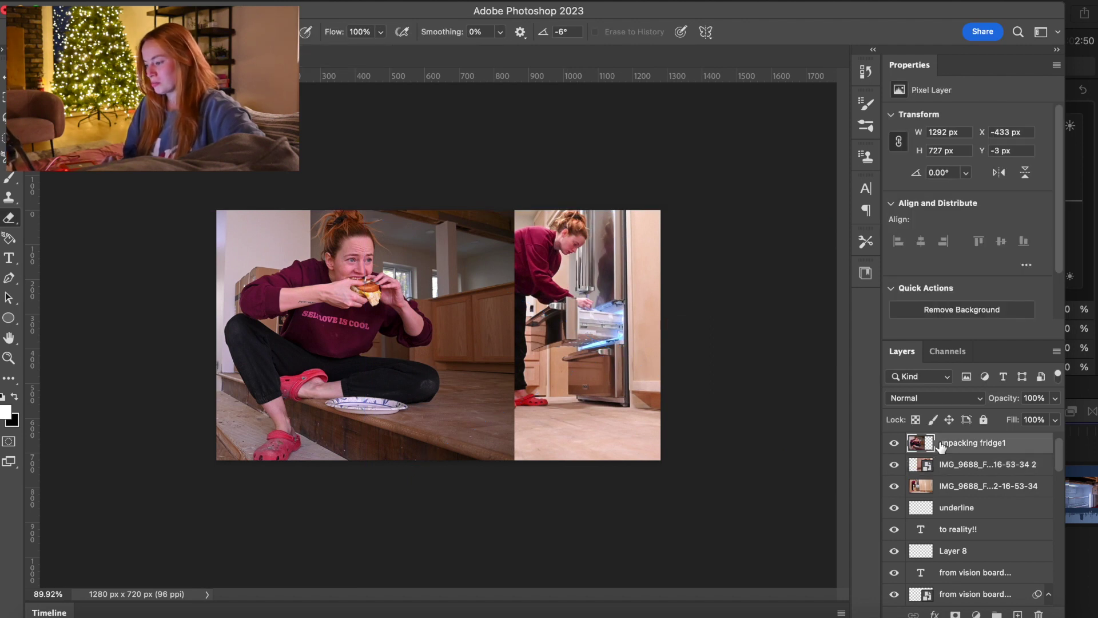
key(m)
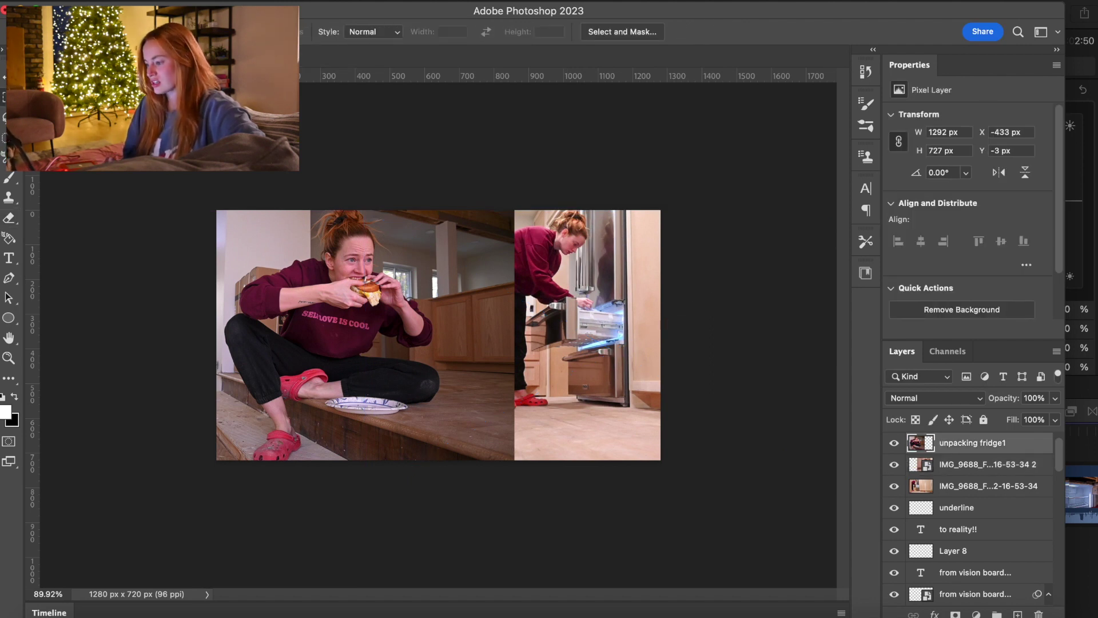
drag(442, 211, 572, 511)
key(Delete)
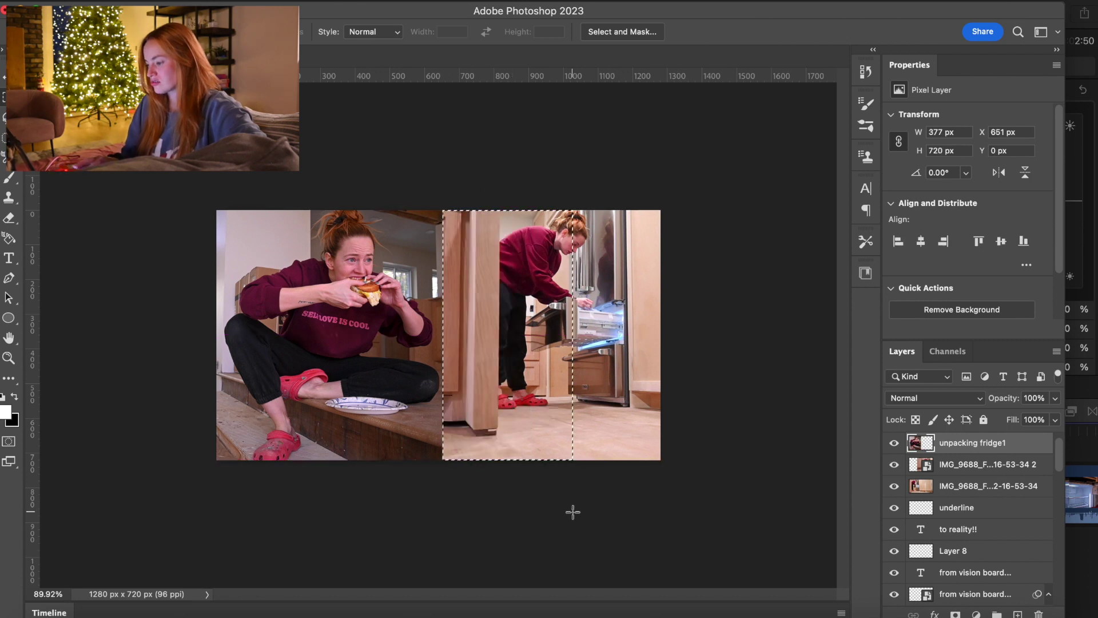
key(super+d)
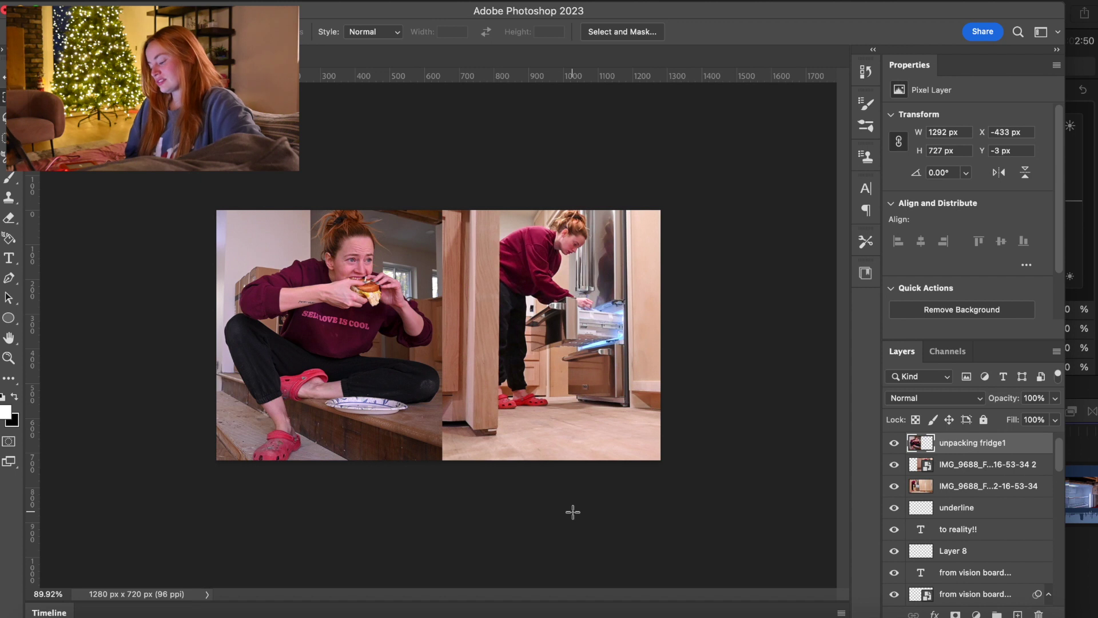
key(super+z)
key(super+z)
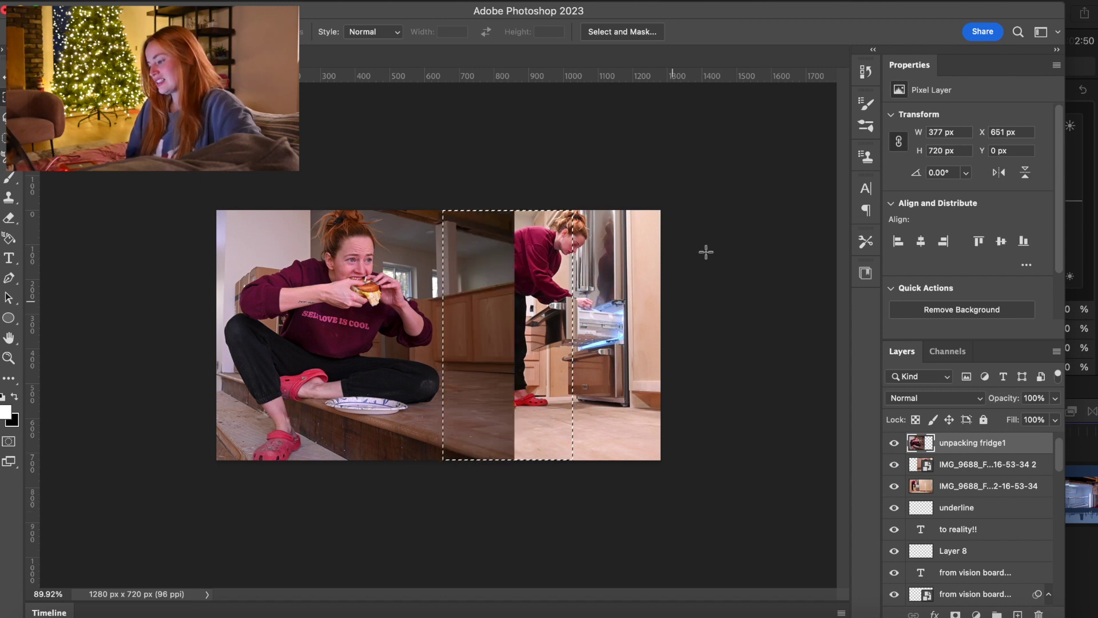
Step: Move the unpacking fridge1 layer back to the right side of the canvas at X 120 px, and nudge it slightly upward
key(super+t)
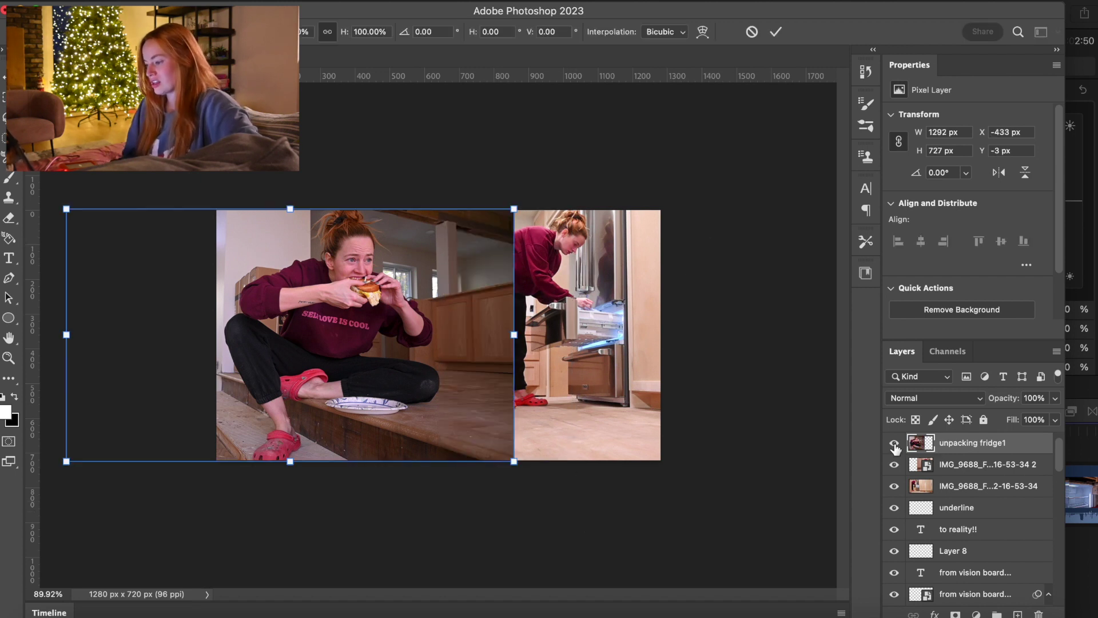
drag(338, 290, 514, 293)
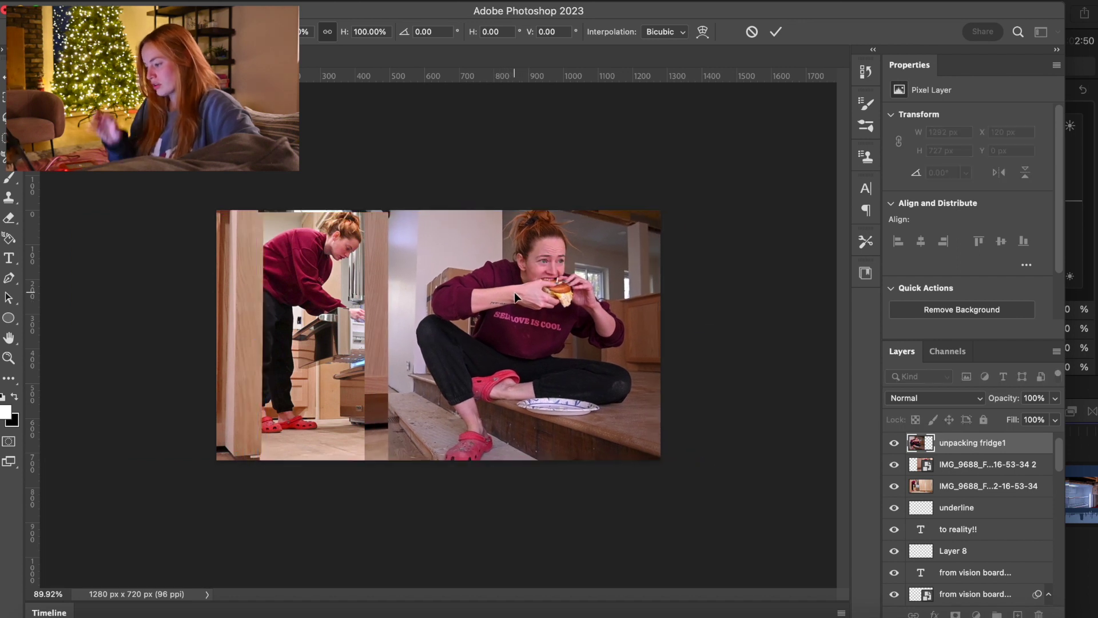
key(Return)
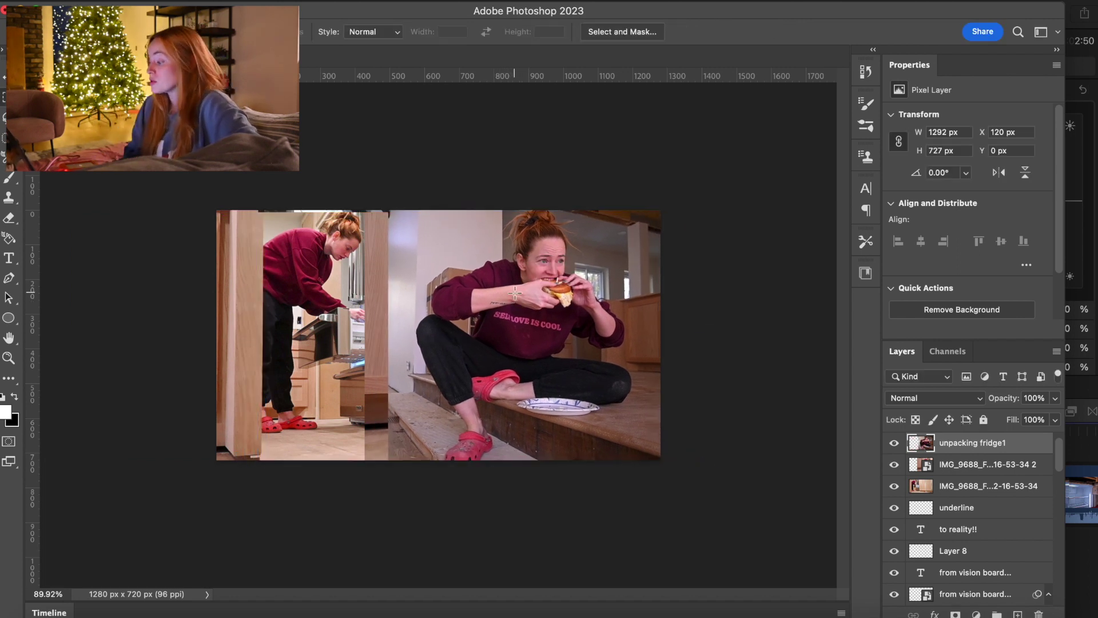
key(super+t)
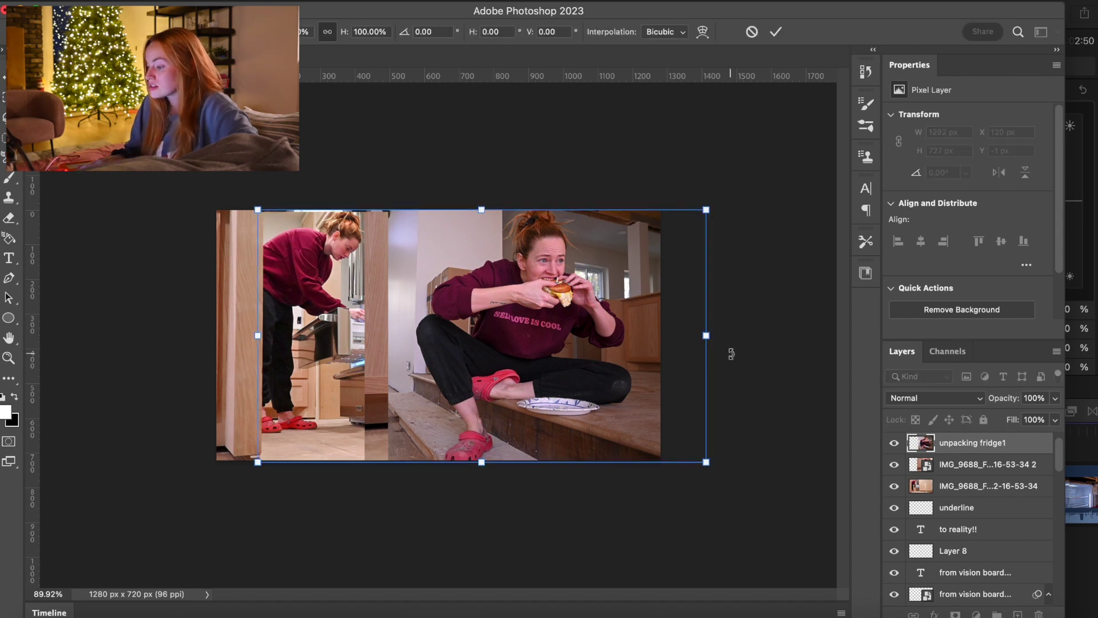
key(Up)
key(Up)
key(Up)
key(Up)
key(Up)
key(Up)
key(Return)
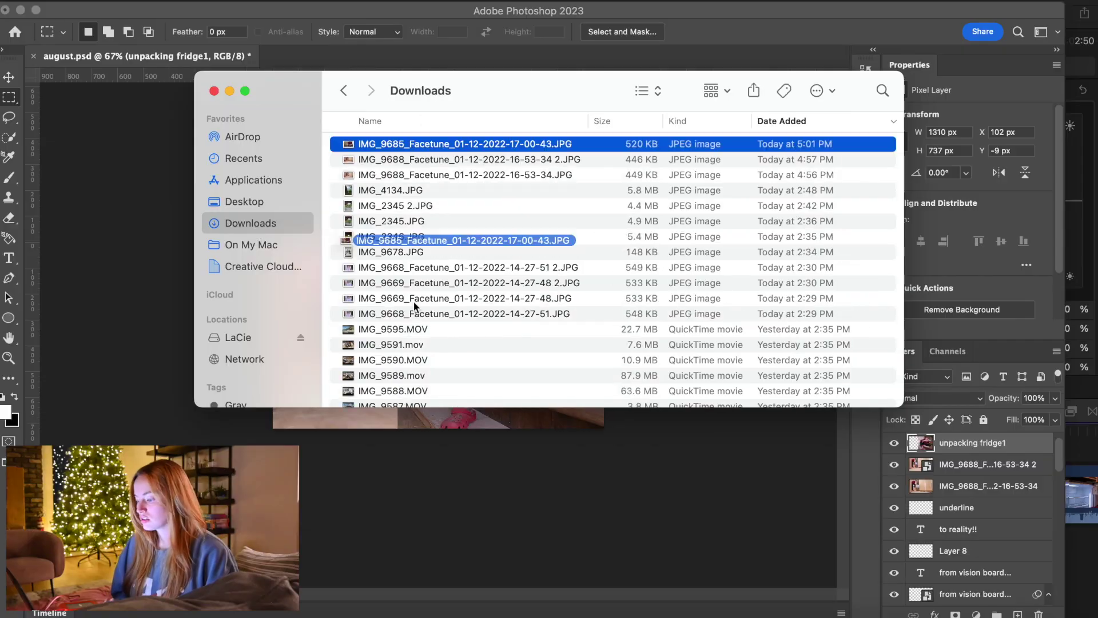
drag(415, 306, 423, 320)
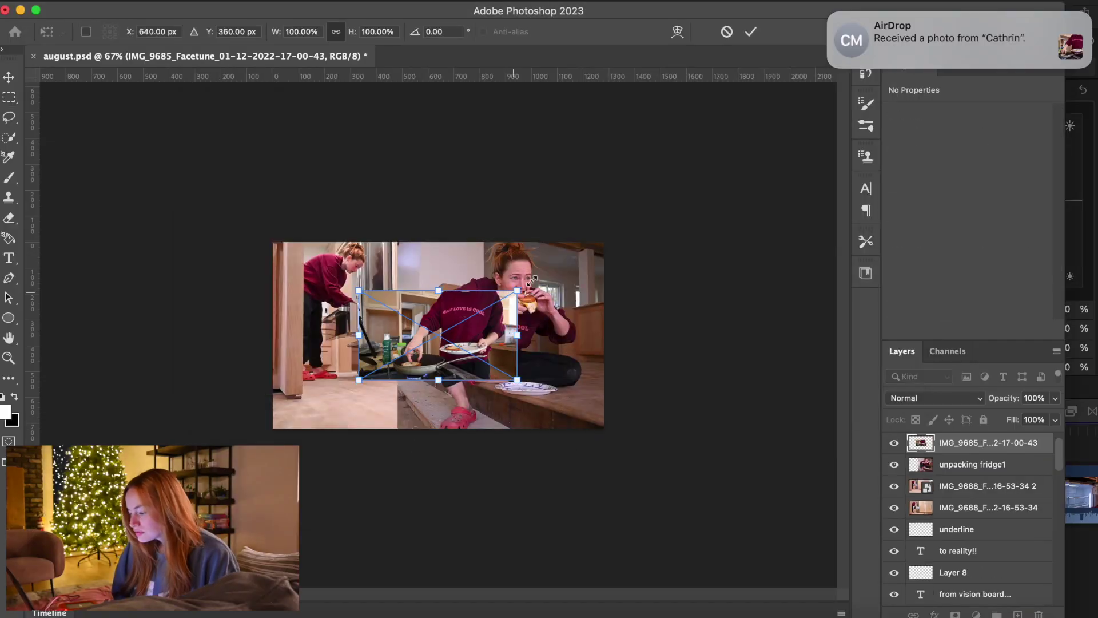
drag(368, 344, 456, 355)
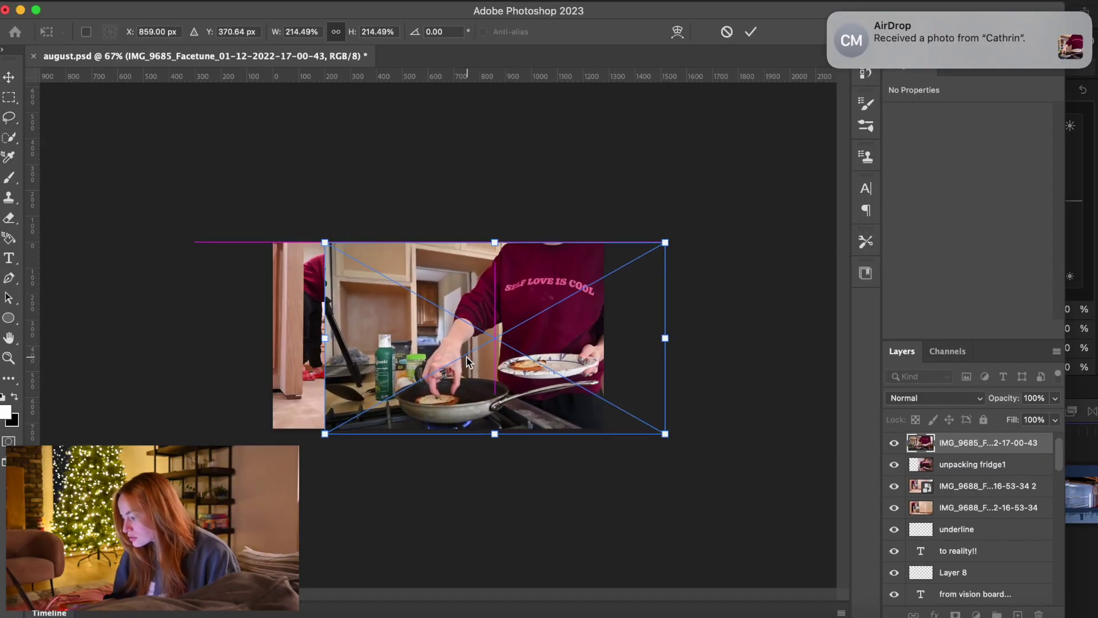
key(Return)
Step: Bring the unpacking fridge1 layer above the cooking photo and move it to the left side of the canvas
click(970, 464)
drag(970, 466, 971, 441)
key(super+t)
drag(503, 354, 435, 356)
key(Return)
Step: Duplicate the unpacking fridge1 layer and move the original below the two IMG_9688 photo layers
key(super+j)
mouse_move(972, 464)
mouse_down()
mouse_move(993, 526)
mouse_move(972, 521)
mouse_up()
Step: Erase the right edge of the unpacking fridge1 copy layer with a 121 px Eraser to reveal the cooking hand and pan
key(e)
click(88, 29)
mouse_move(458, 228)
mouse_down()
mouse_move(451, 372)
mouse_move(469, 423)
mouse_up()
scroll(447, 344, up, 3)
mouse_move(455, 356)
mouse_down()
mouse_move(462, 296)
mouse_move(397, 184)
mouse_up()
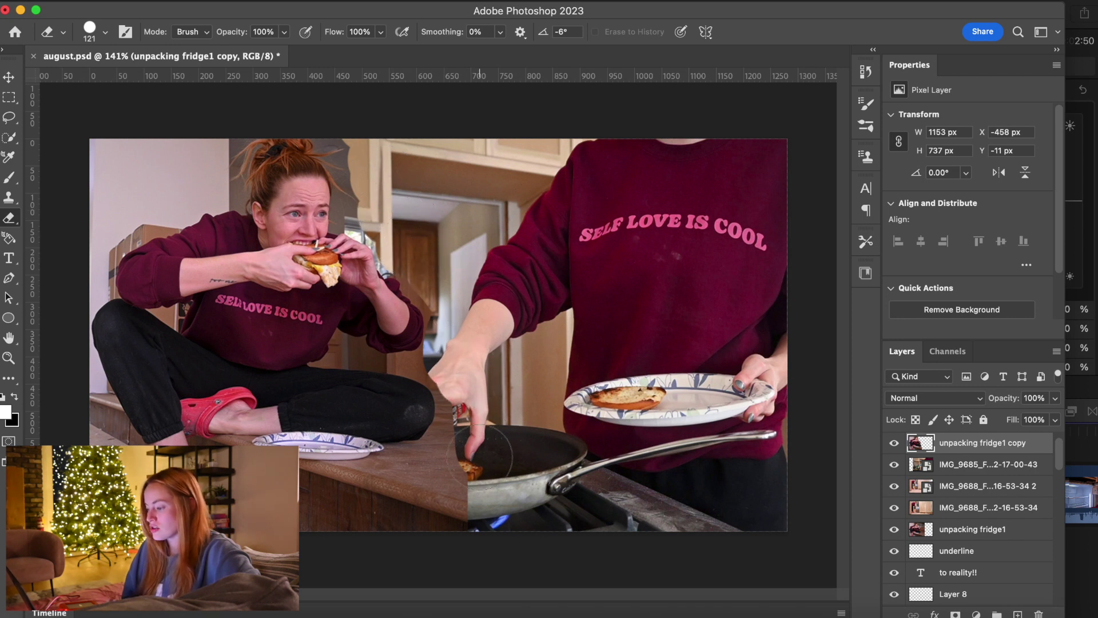
click(474, 508)
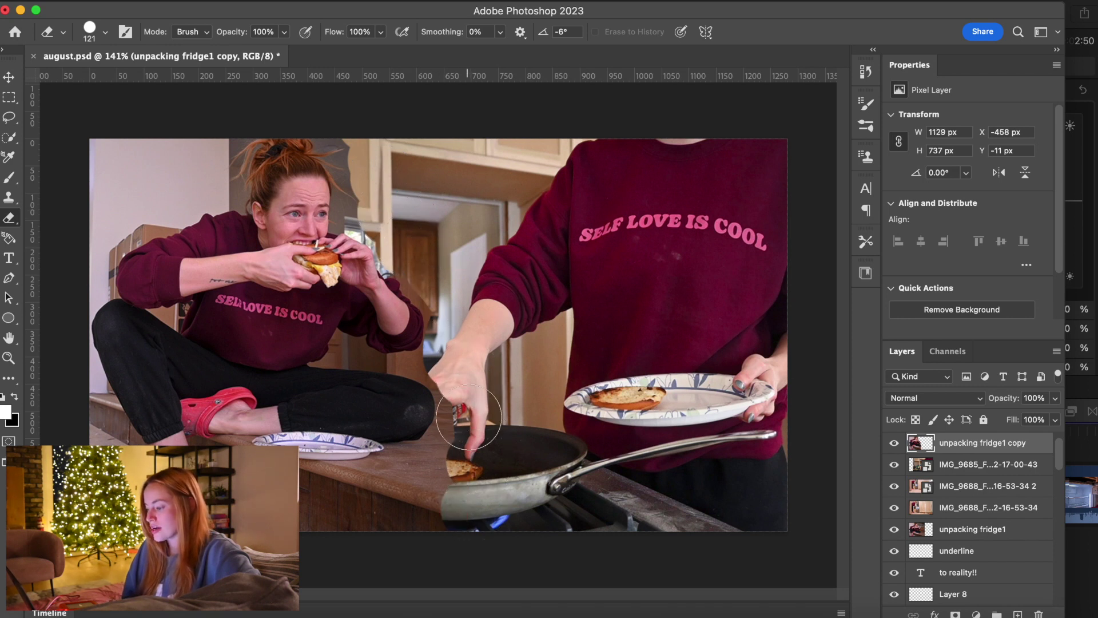
Step: Try to isolate the seated woman's sweater and arms on the unpacking fridge1 copy layer with a Quick Selection, then deselect
click(8, 138)
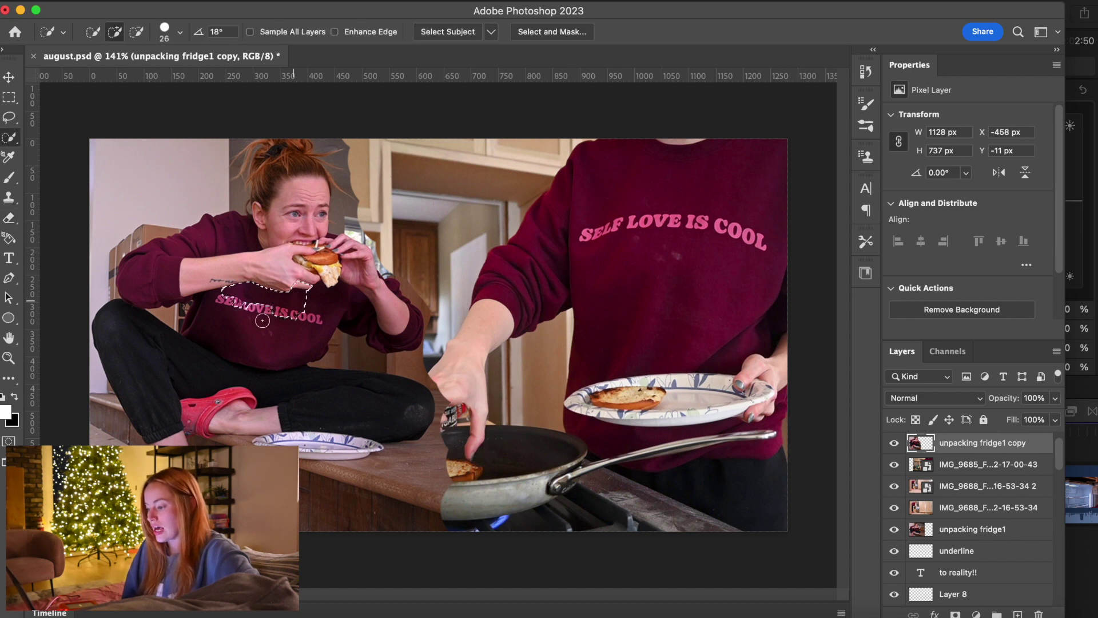
mouse_move(302, 294)
mouse_down()
mouse_move(298, 336)
mouse_move(337, 301)
mouse_move(403, 331)
mouse_up()
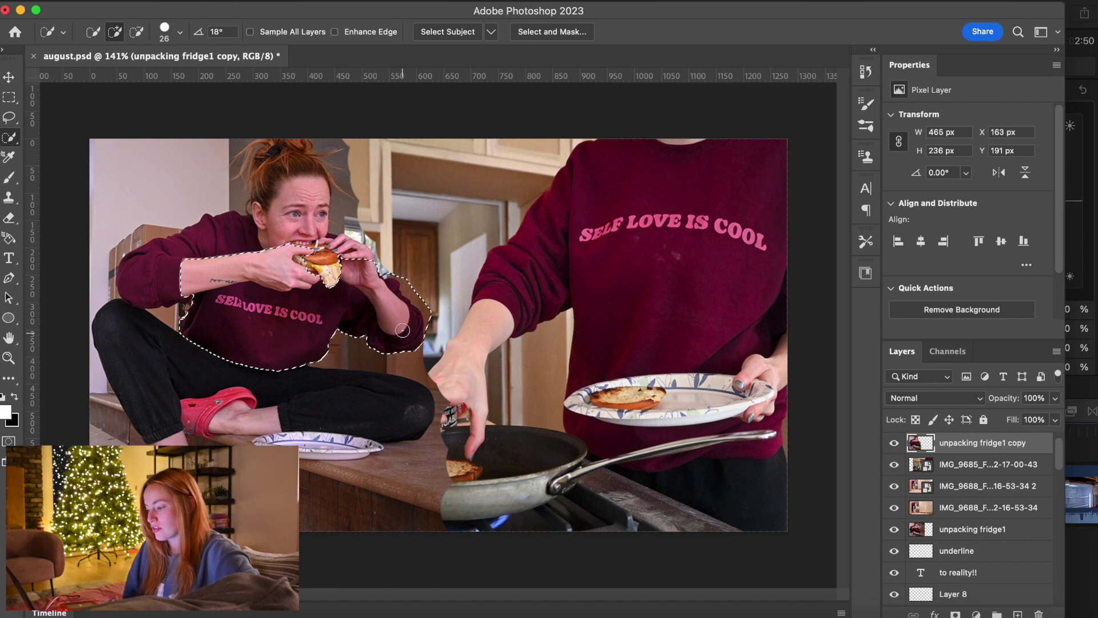
alt+click(416, 301)
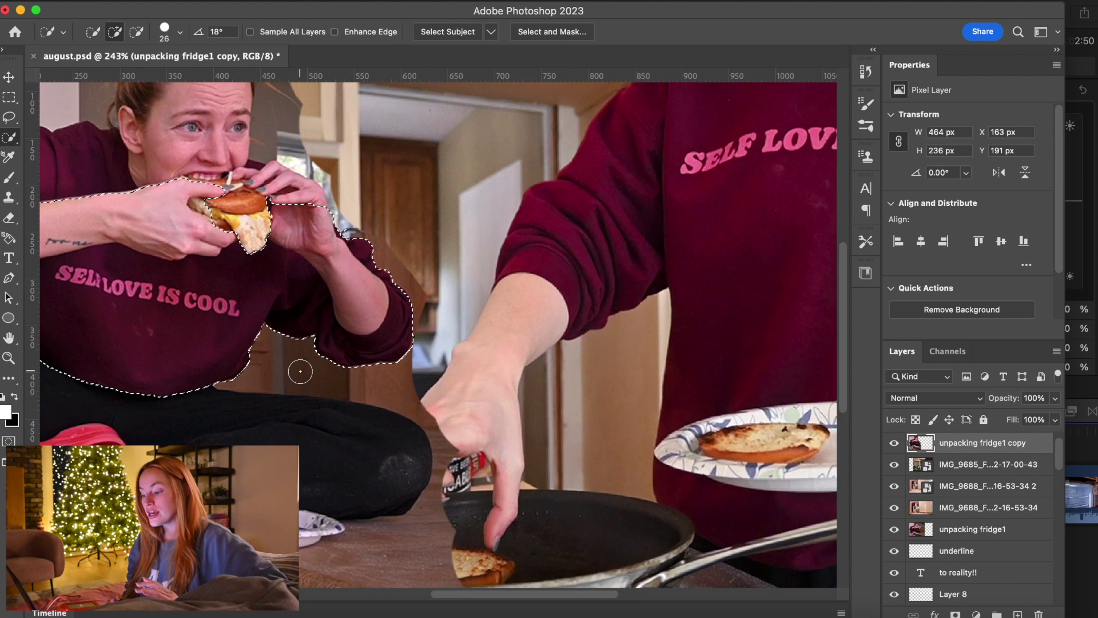
scroll(301, 372, up, 5)
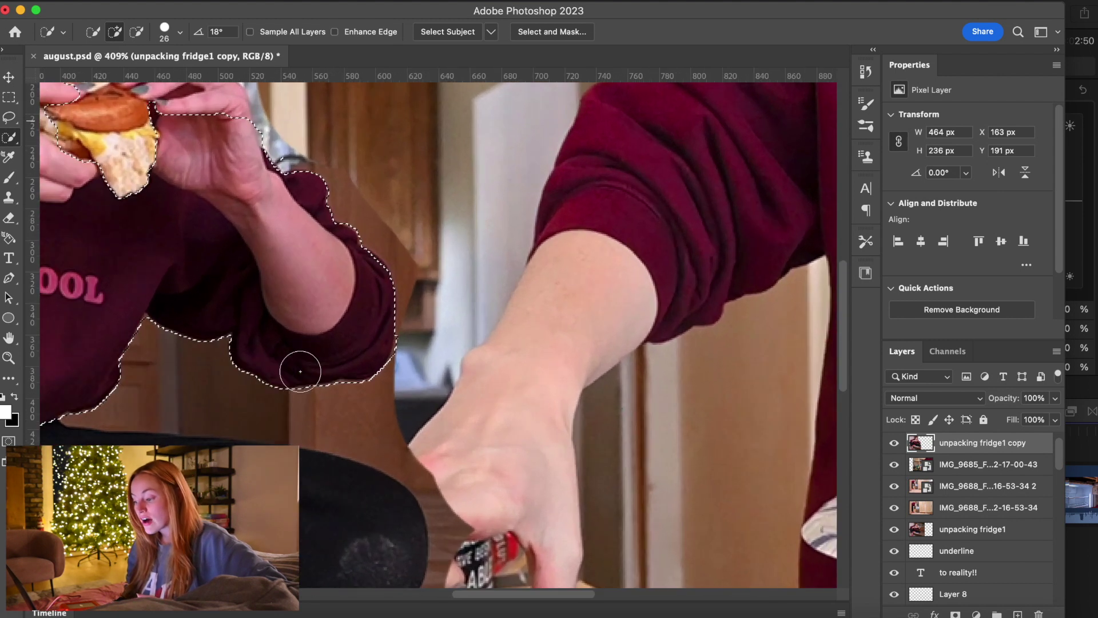
scroll(300, 372, up, 2)
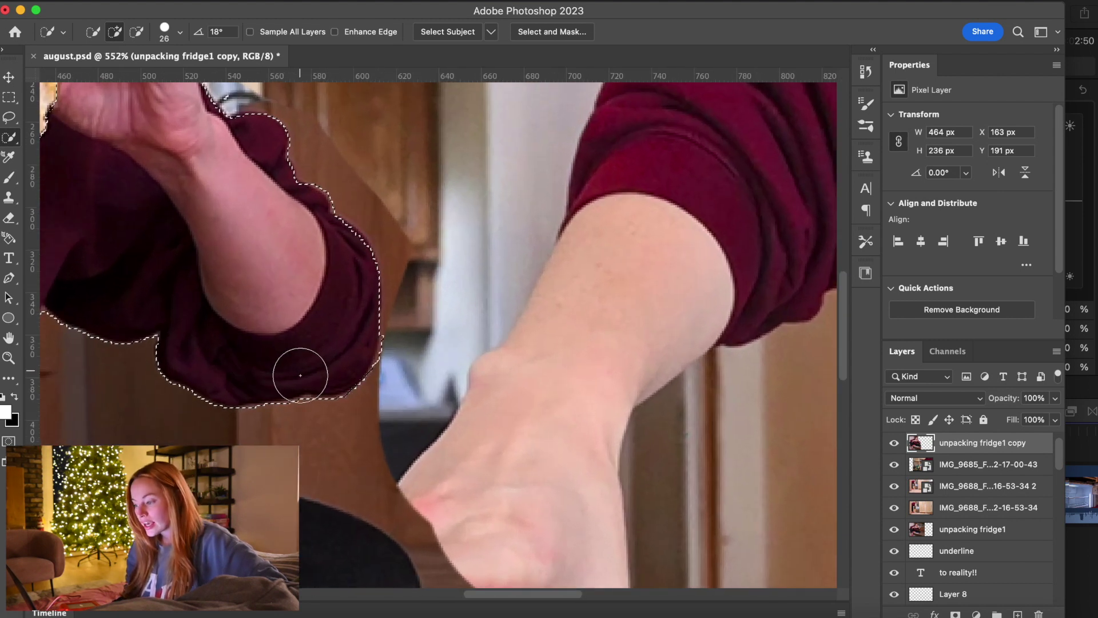
scroll(301, 372, up, 4)
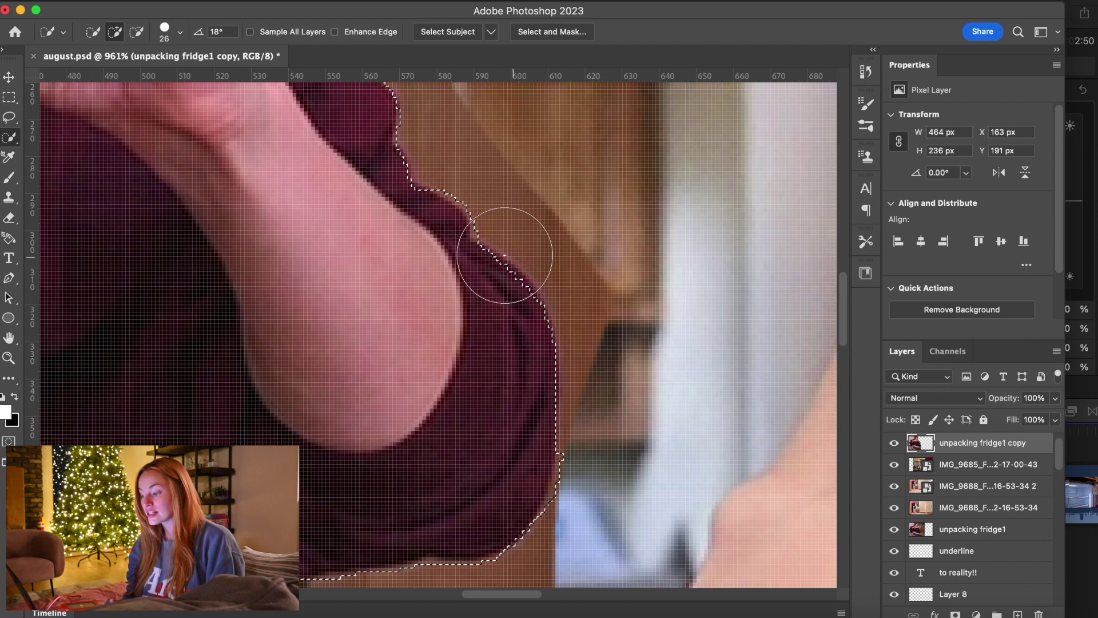
scroll(529, 303, down, 5)
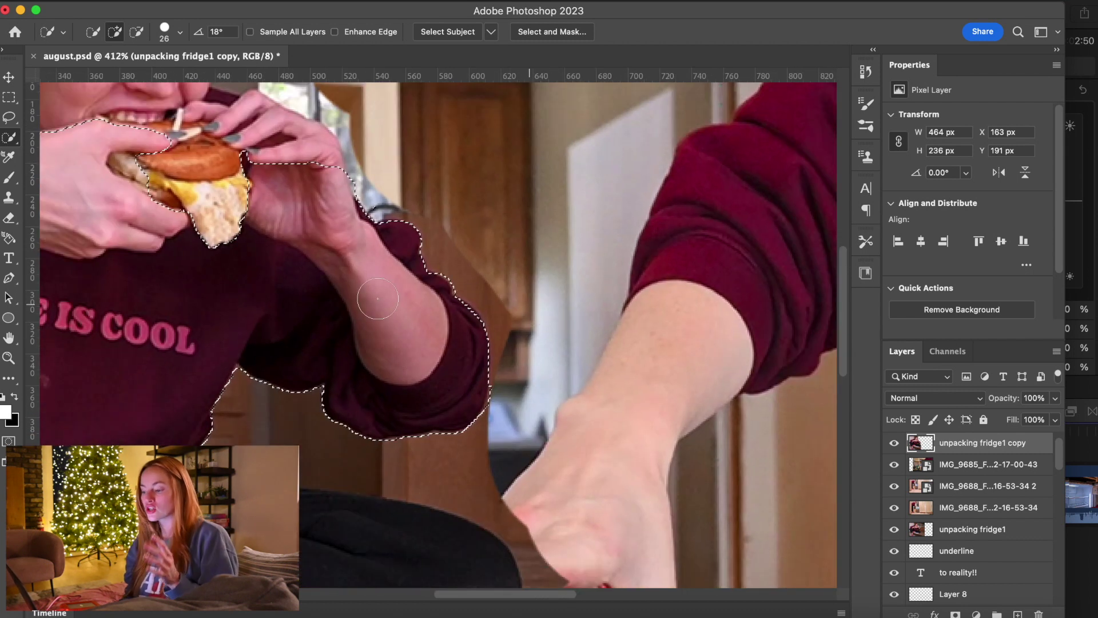
scroll(402, 267, down, 3)
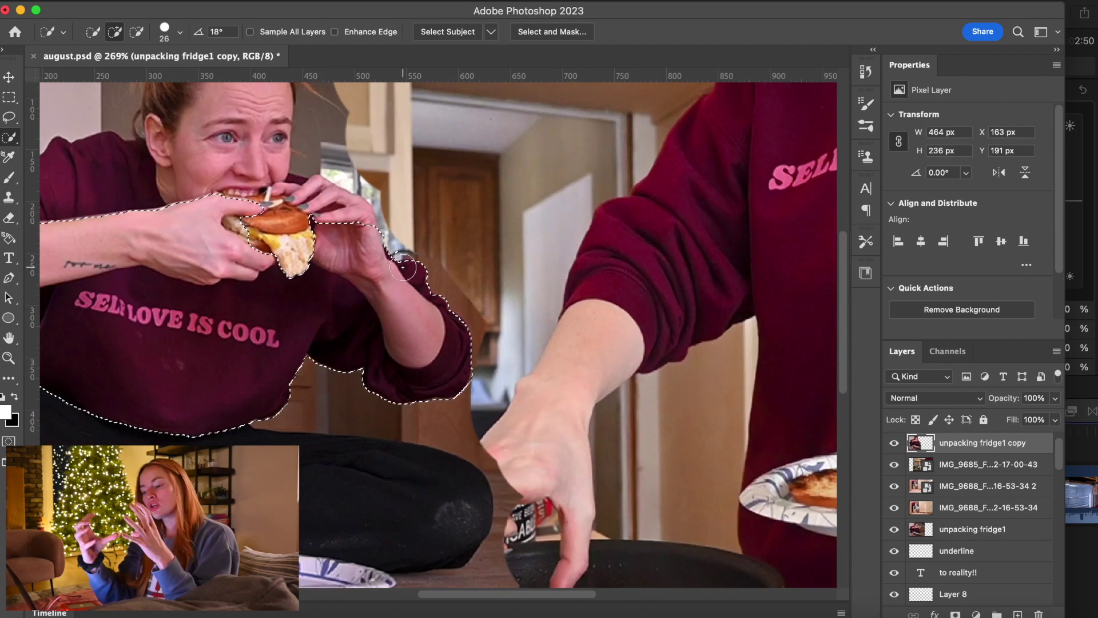
key(super+d)
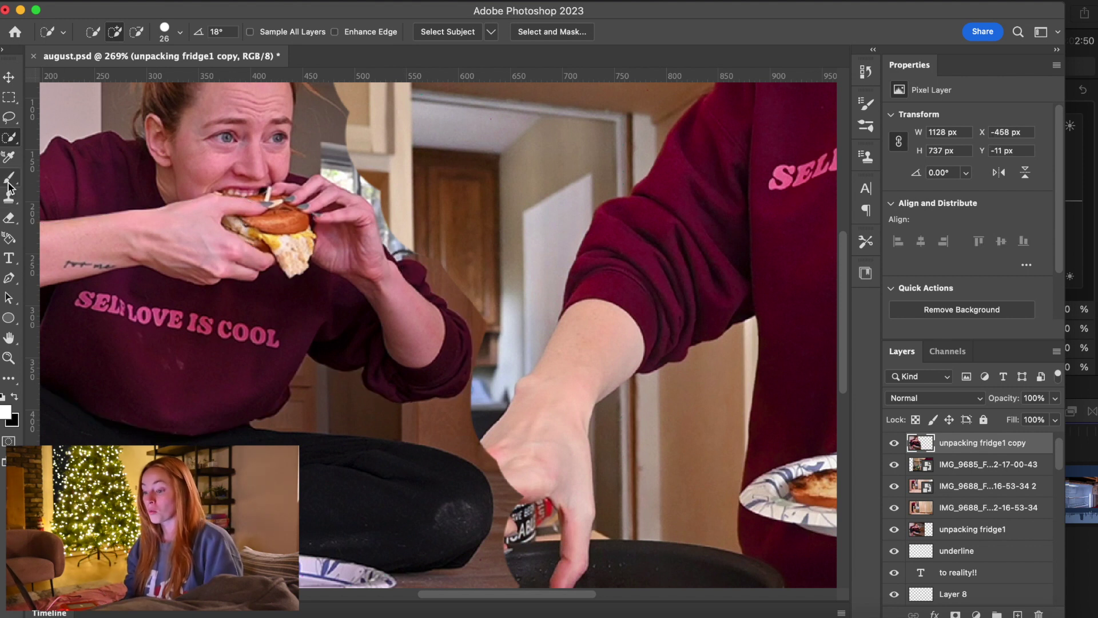
Step: Erase the area around the knee on the unpacking fridge1 copy layer with a 121 px Eraser to reveal the cooking hand's fingers and the toast
click(9, 184)
click(9, 221)
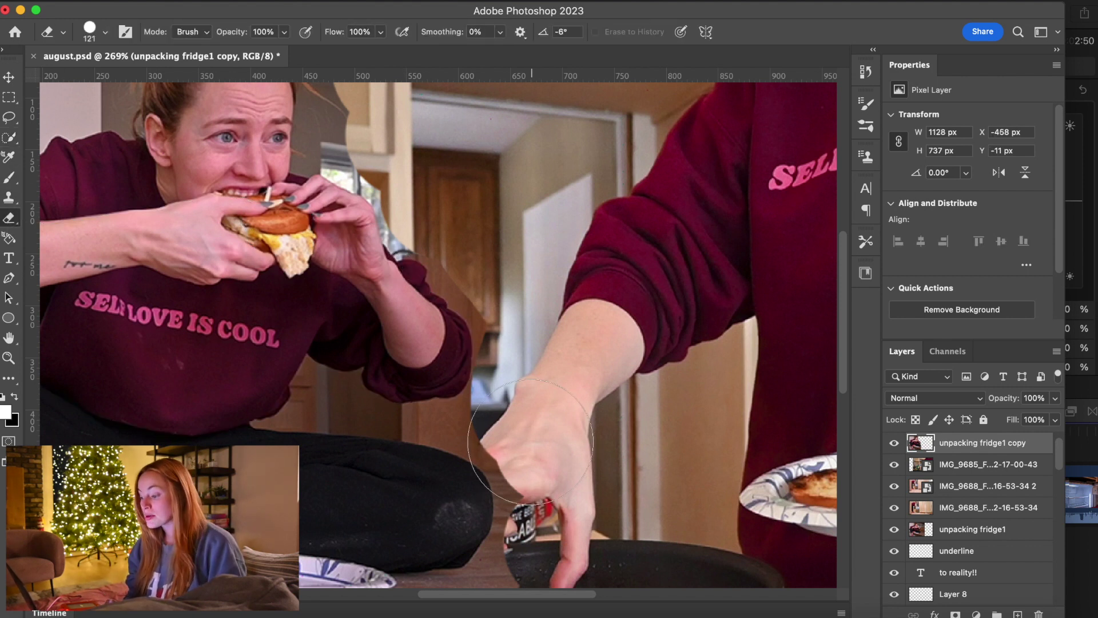
alt+scroll(549, 417, up, 4)
scroll(514, 457, down, 6)
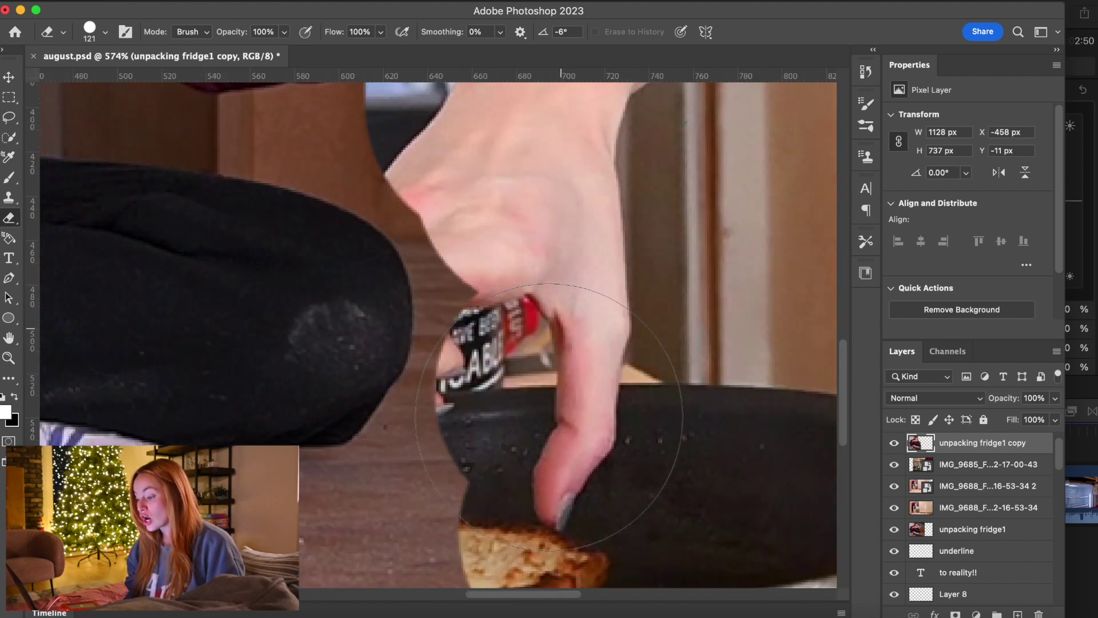
click(434, 478)
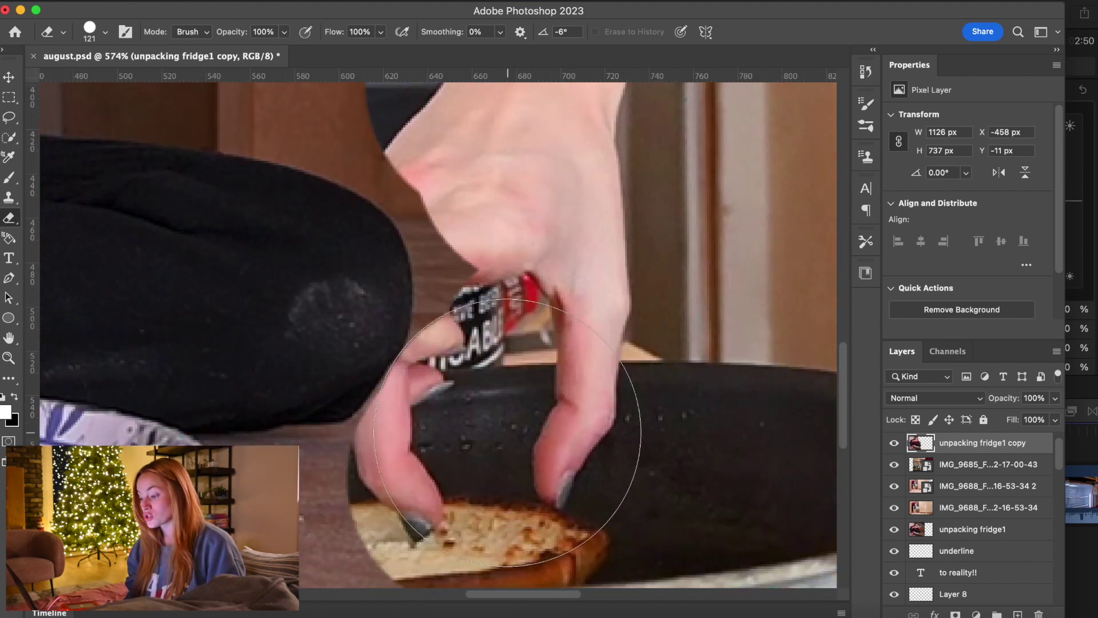
click(534, 252)
click(549, 257)
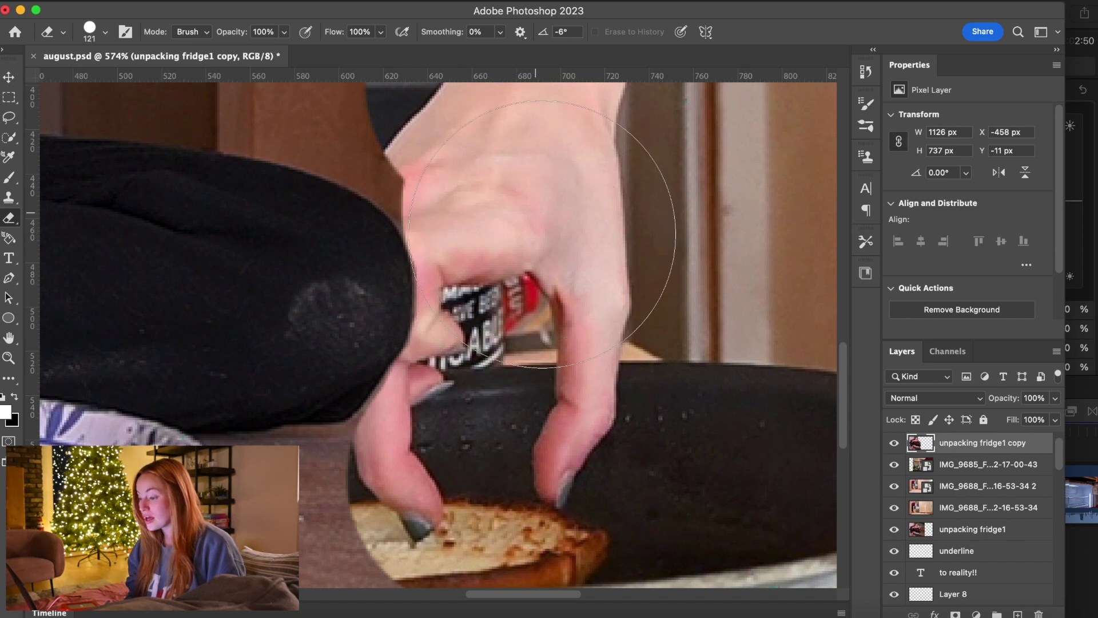
scroll(549, 242, up, 5)
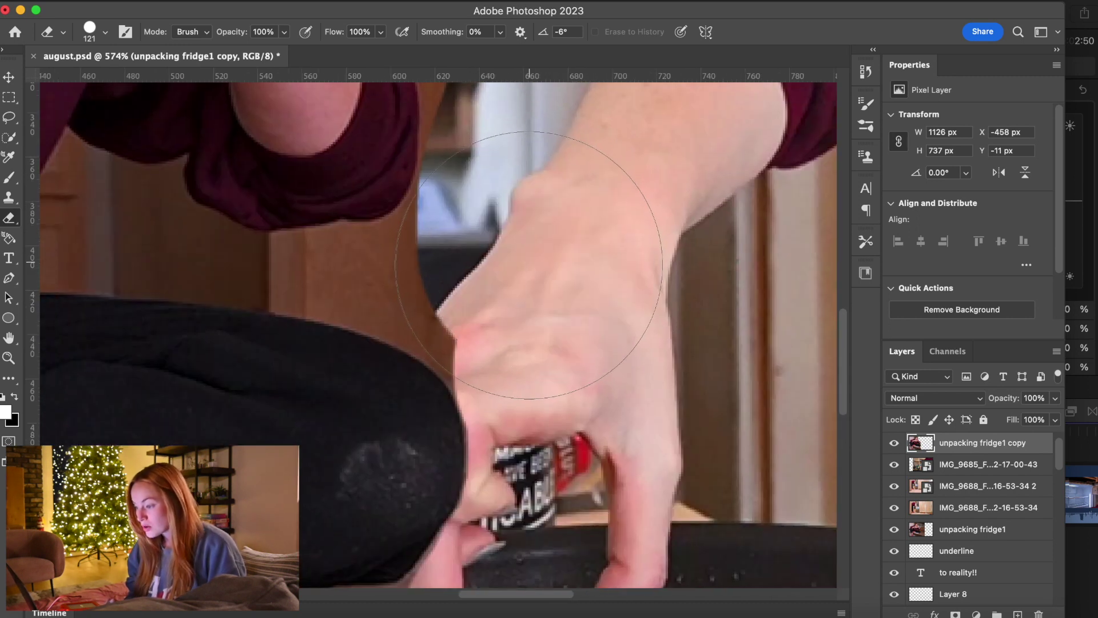
scroll(543, 269, up, 9)
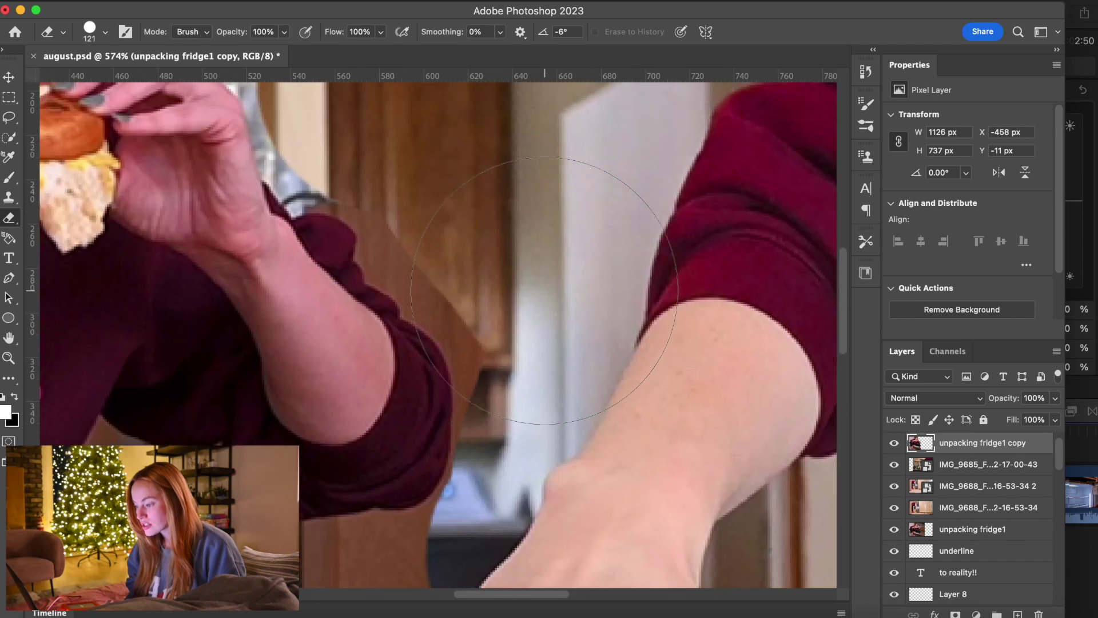
scroll(417, 132, up, 5)
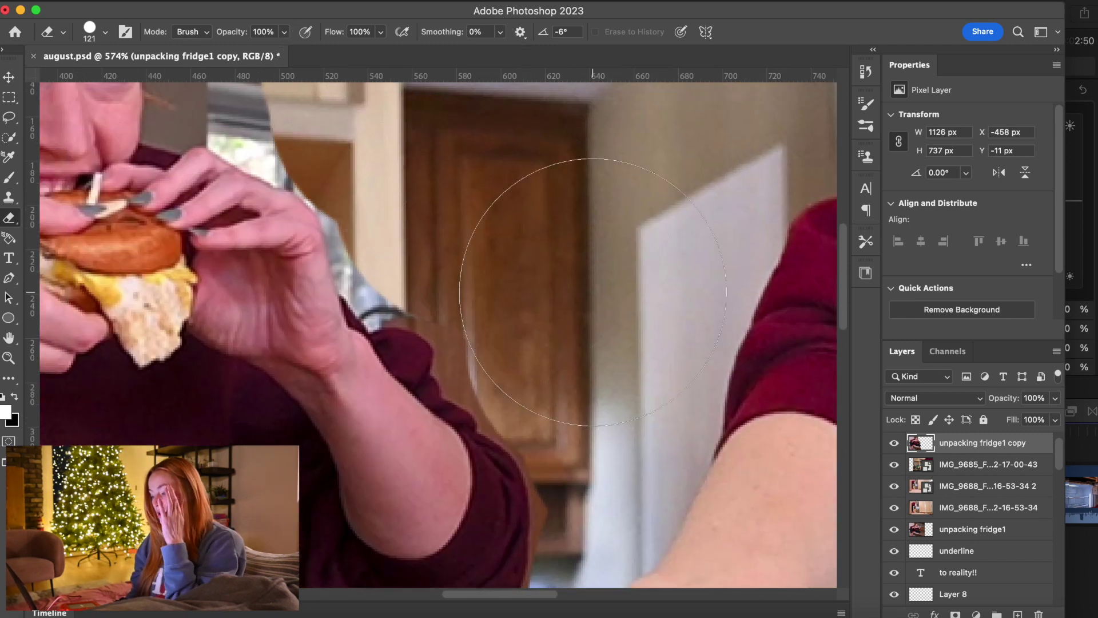
scroll(560, 292, down, 6)
scroll(593, 292, down, 2)
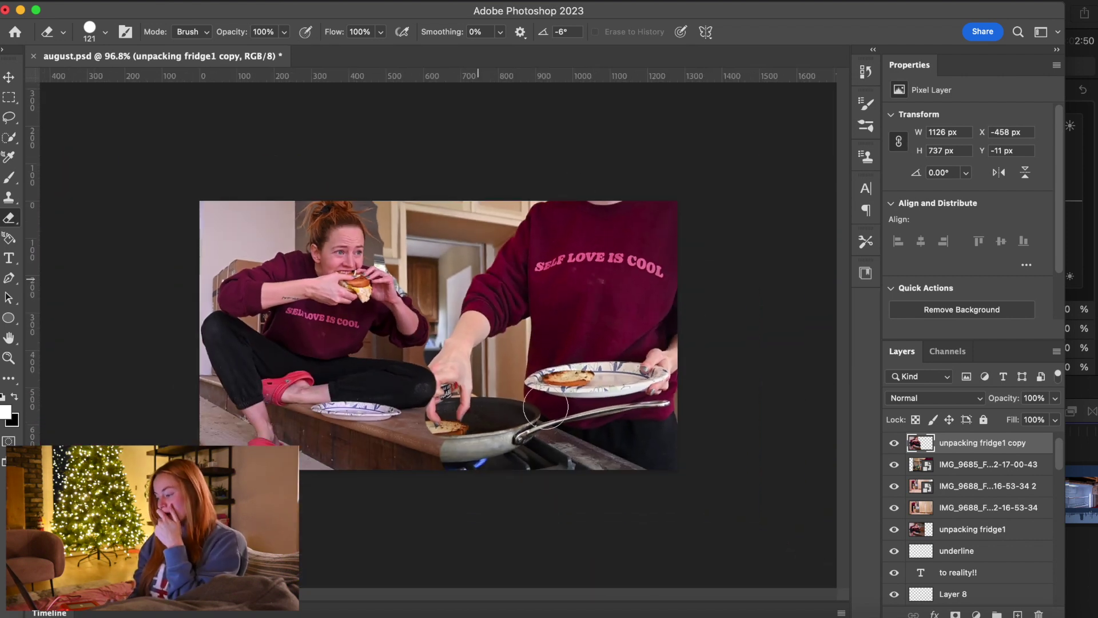
Step: Scale the IMG_9685 cooking photo layer down to 211.56%, keeping its upper-left corner in place
click(927, 464)
key(super+t)
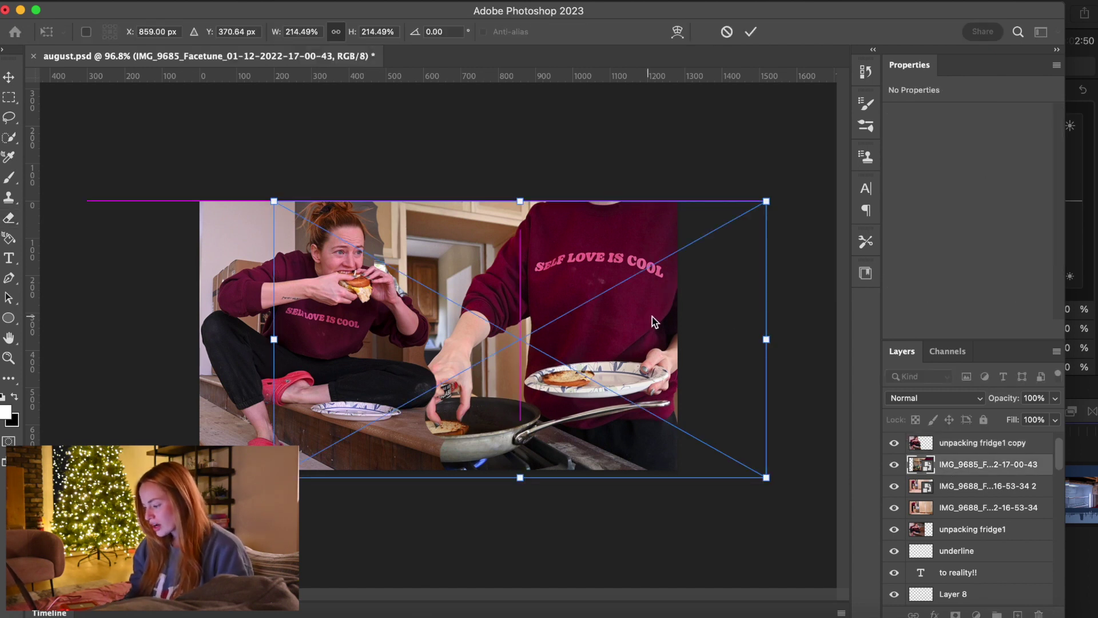
drag(766, 477, 759, 473)
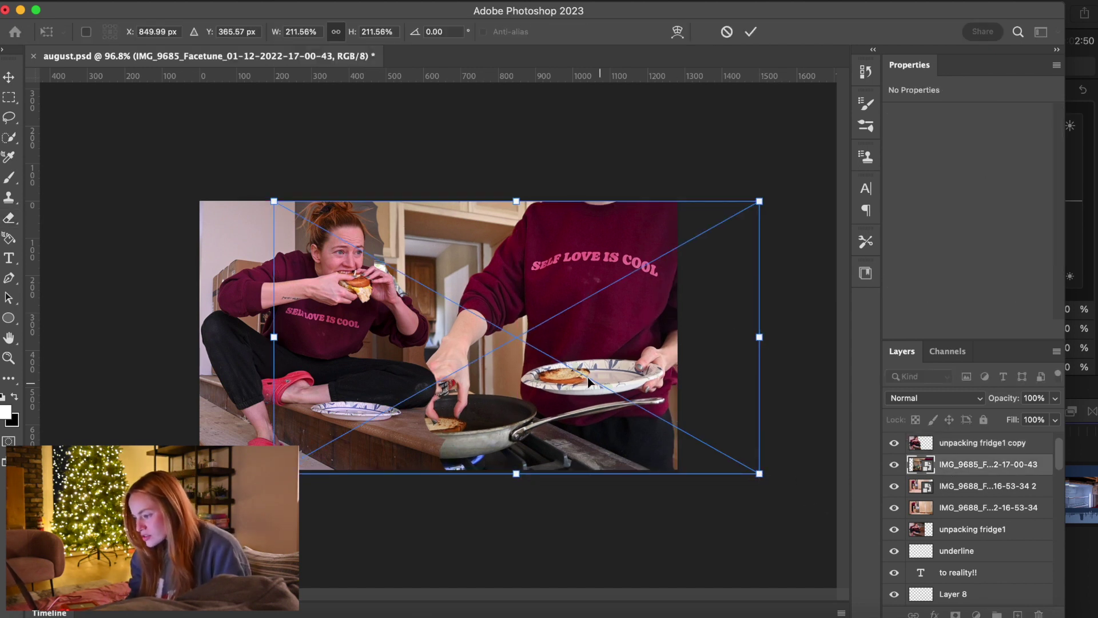
key(Return)
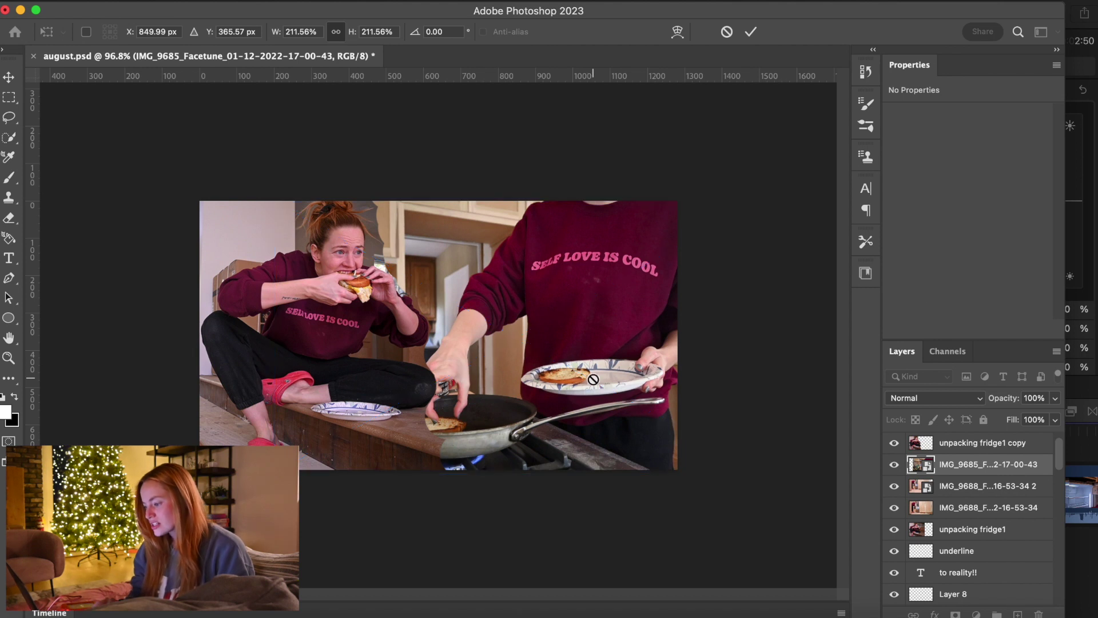
Step: Try to erase a rectangular area of about 164 × 160 px over the pan's left edge on the unpacking fridge1 copy layer
key(e)
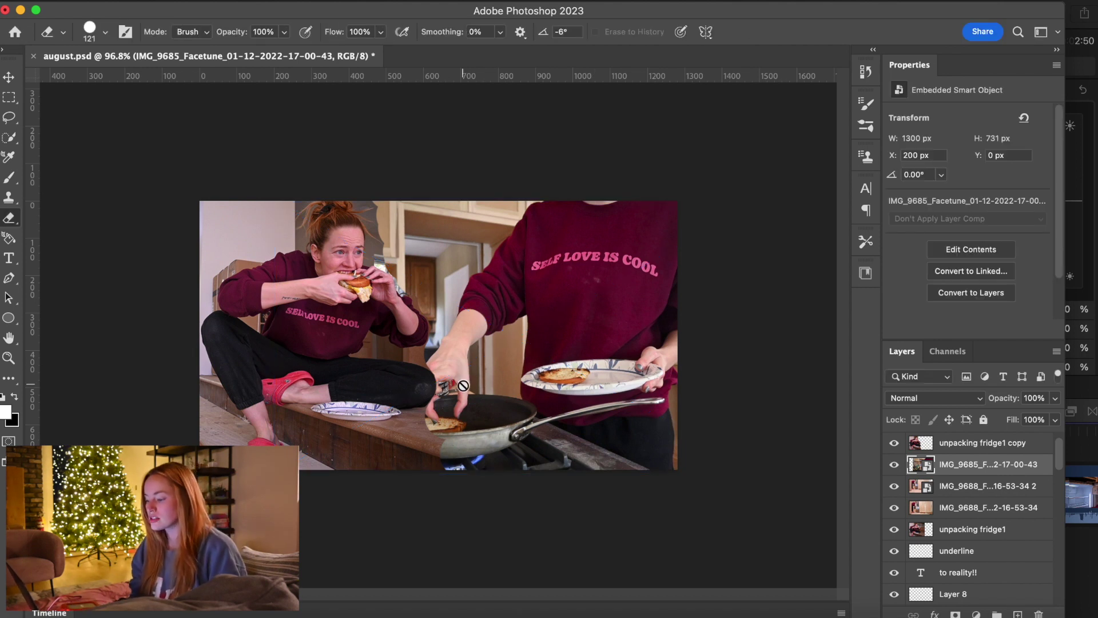
scroll(463, 385, up, 4)
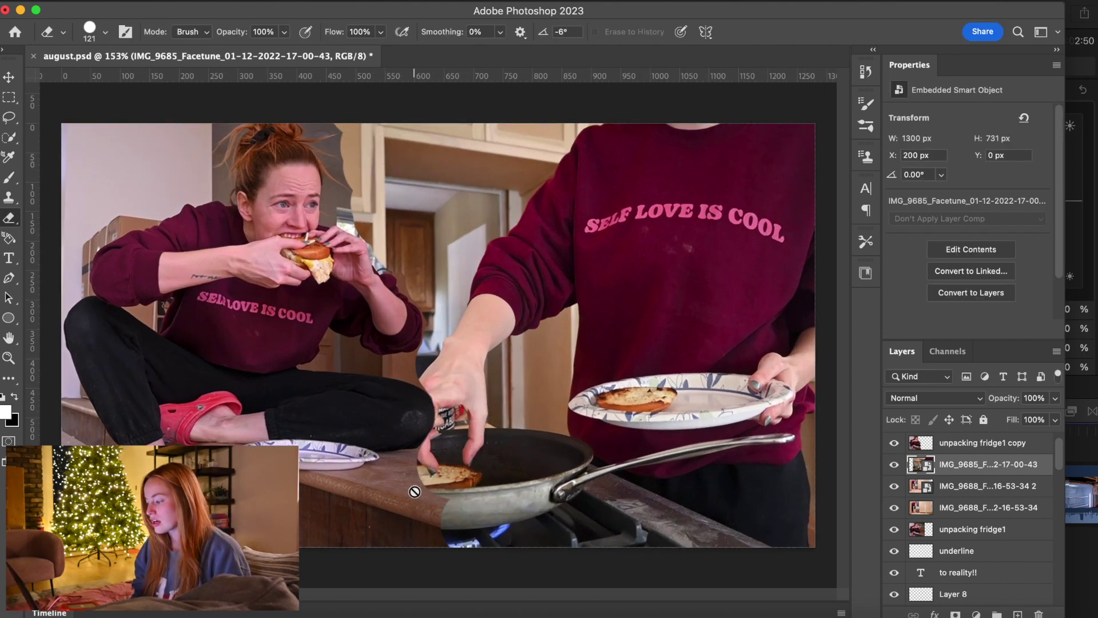
click(975, 442)
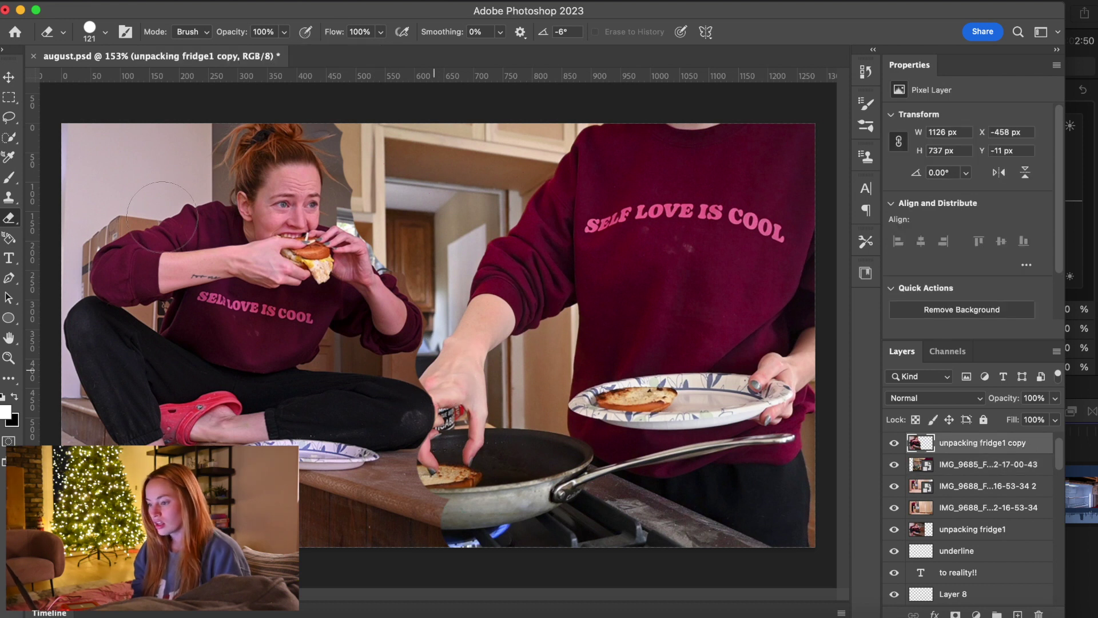
click(8, 78)
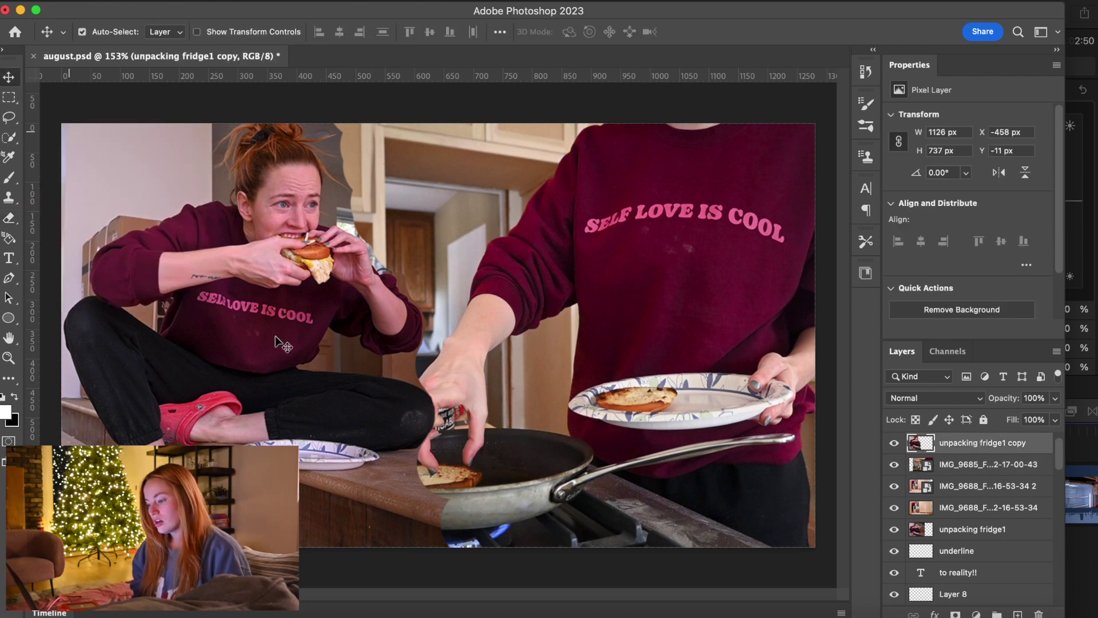
click(9, 100)
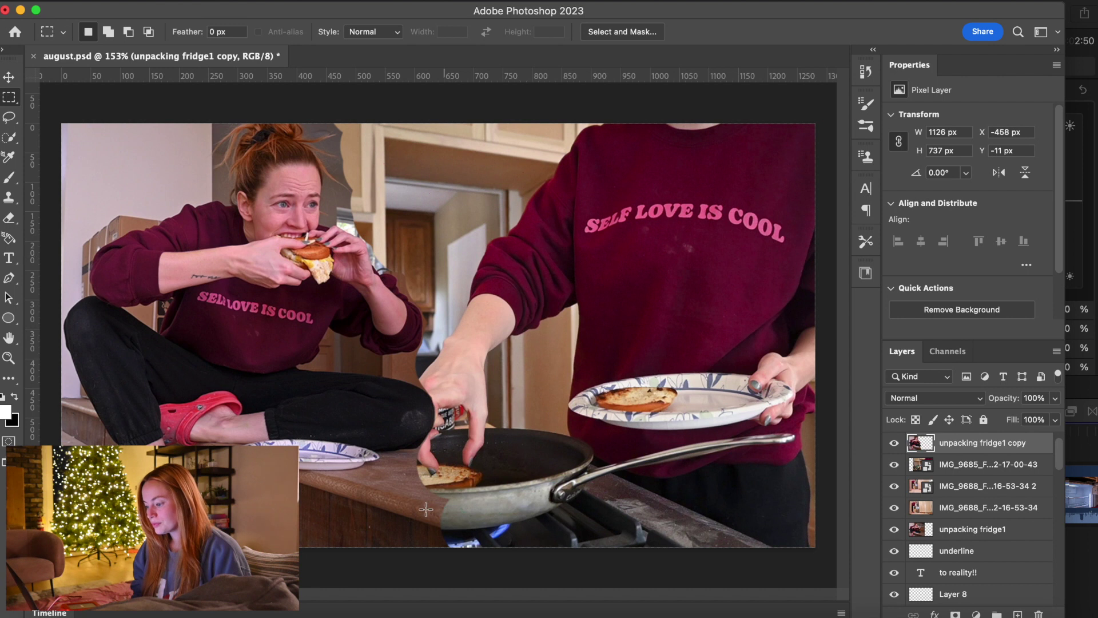
drag(390, 454, 485, 547)
click(9, 218)
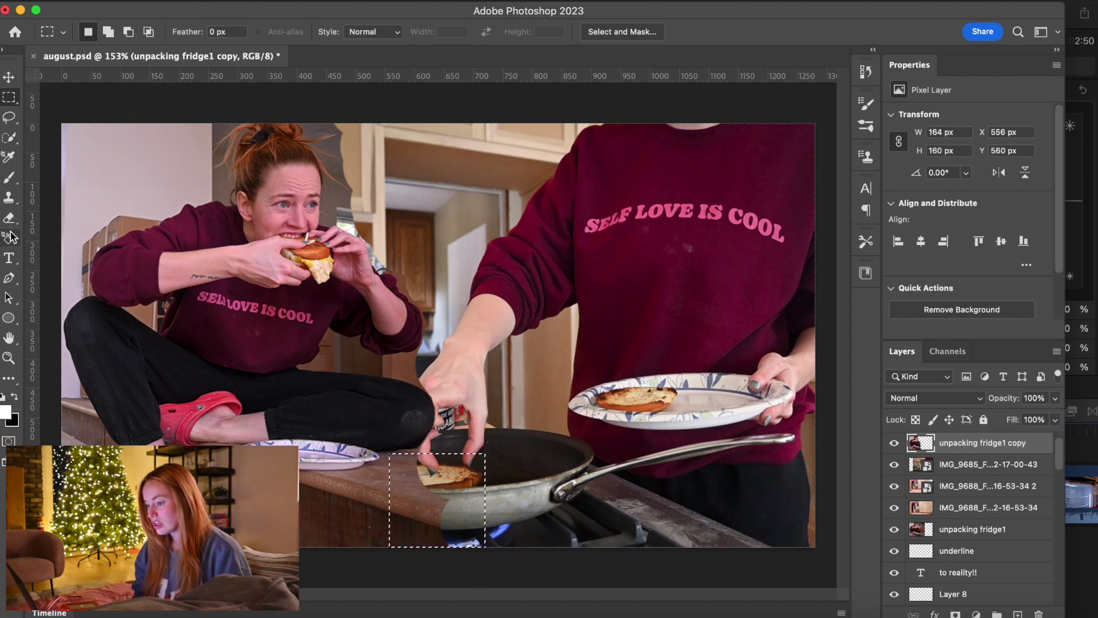
mouse_move(416, 492)
mouse_down()
mouse_move(415, 473)
mouse_move(423, 535)
mouse_up()
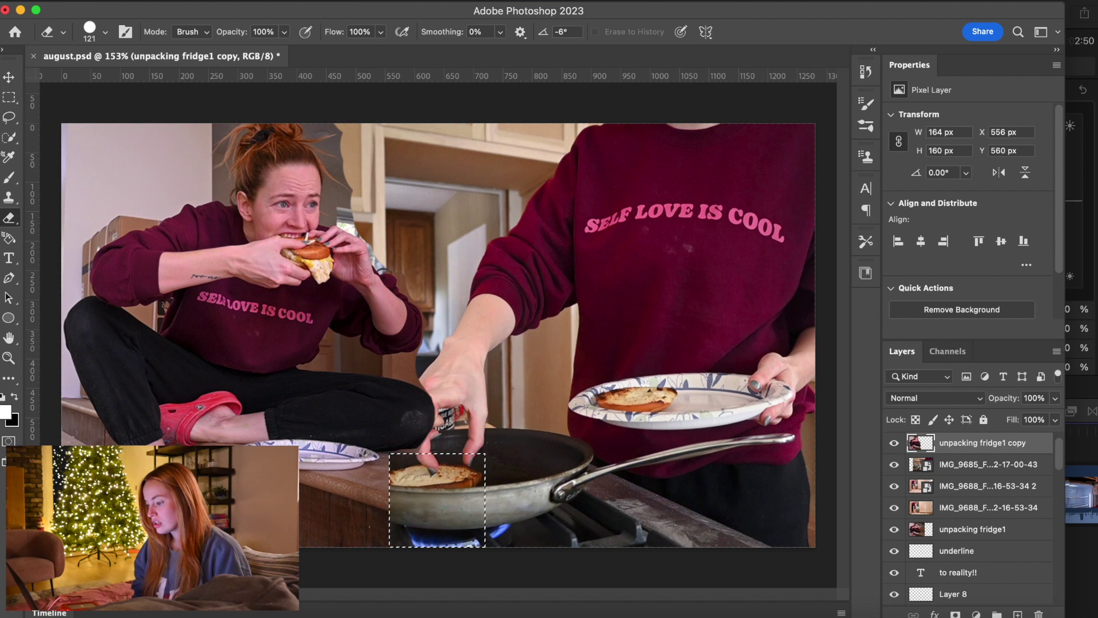
key(super+d)
scroll(639, 498, down, 5)
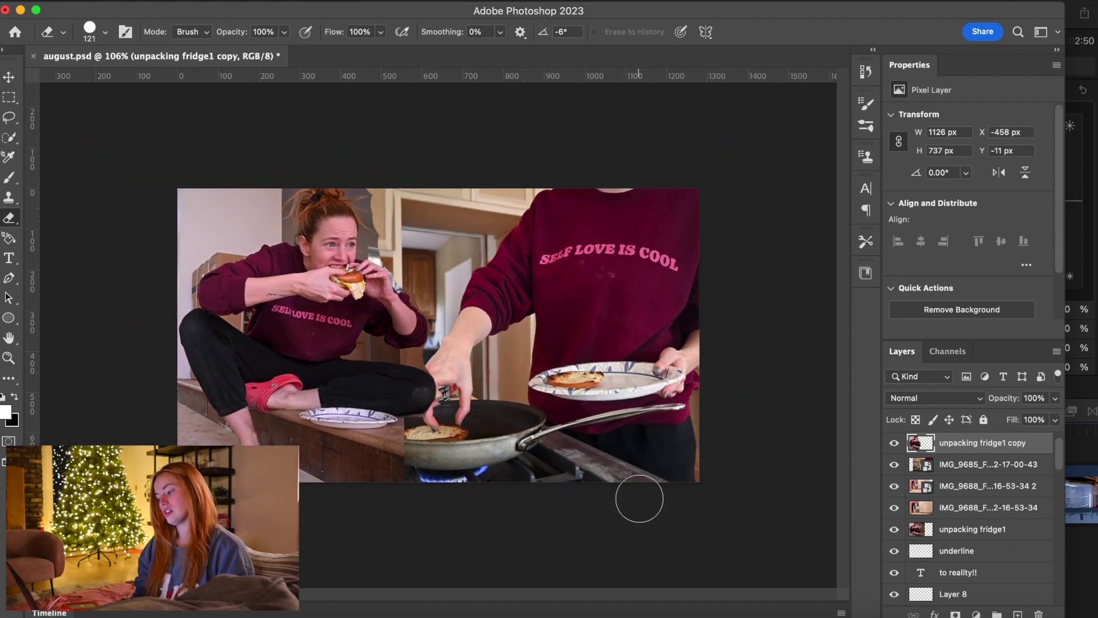
Step: Undo the rectangular erasure at the pan's left edge and leave nothing selected
key(super+shift+d)
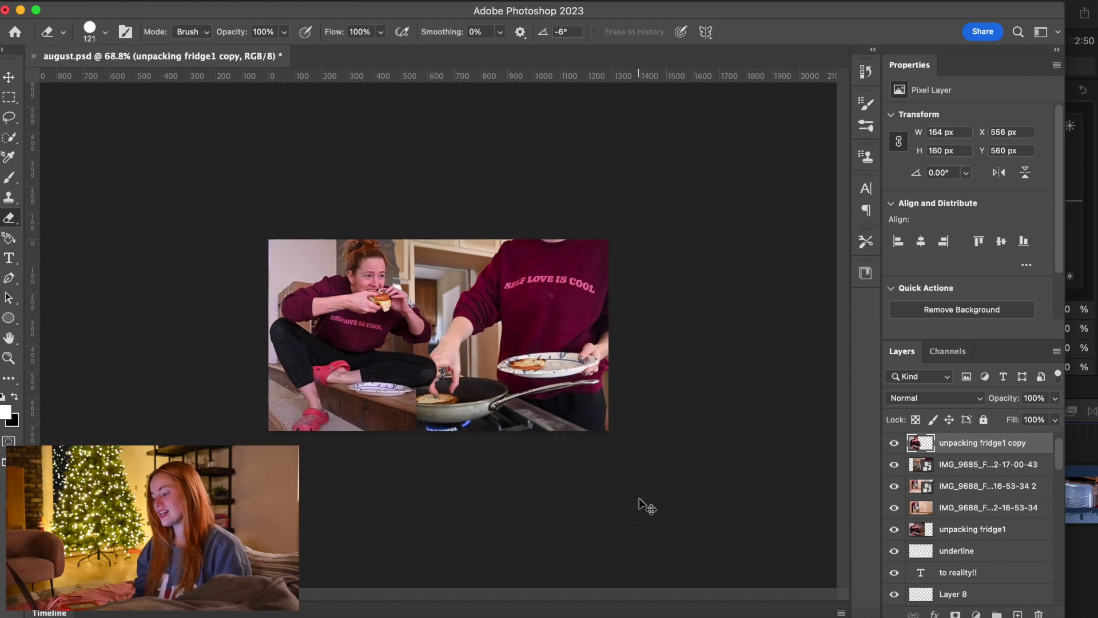
key(super+d)
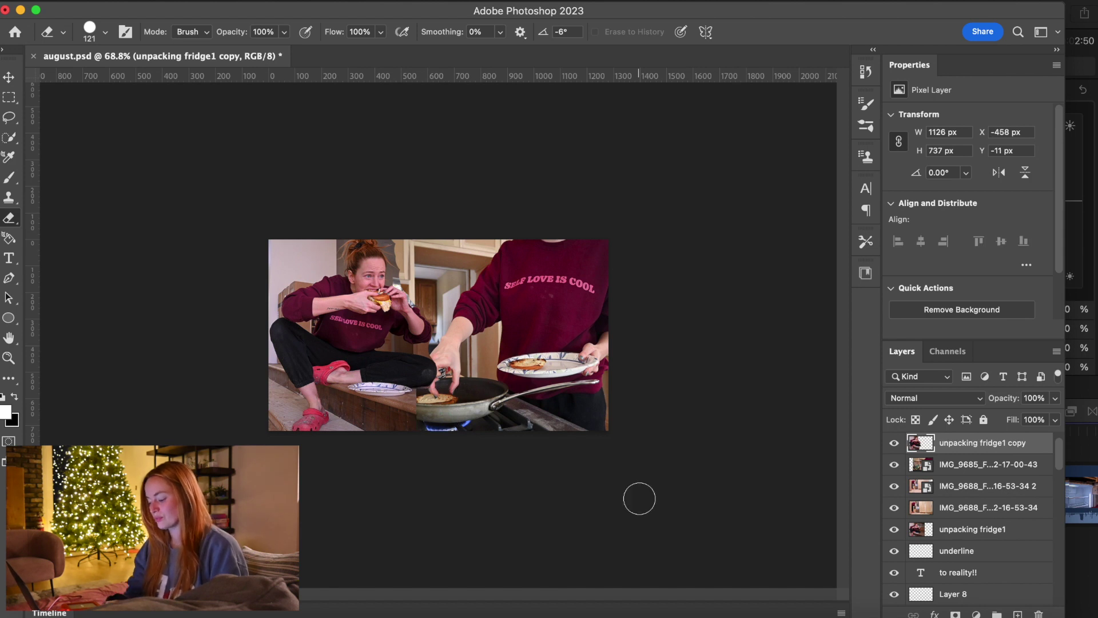
key(super+z)
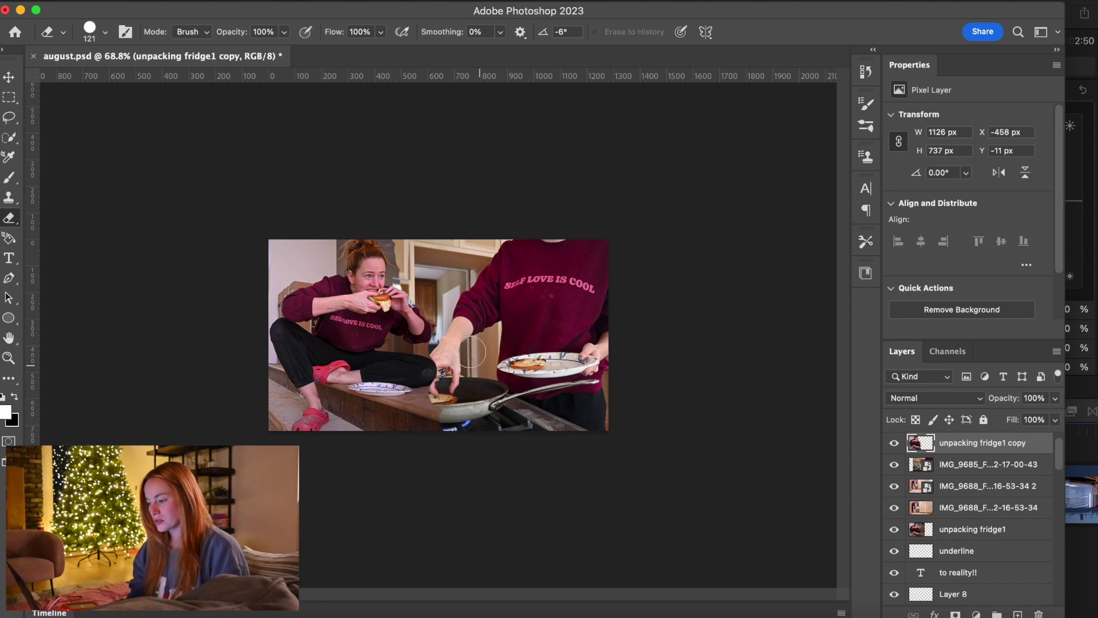
Step: Erase the background between the raised arm and the knee on the unpacking fridge1 copy layer with a 25 px Eraser
scroll(470, 351, up, 10)
scroll(531, 243, down, 3)
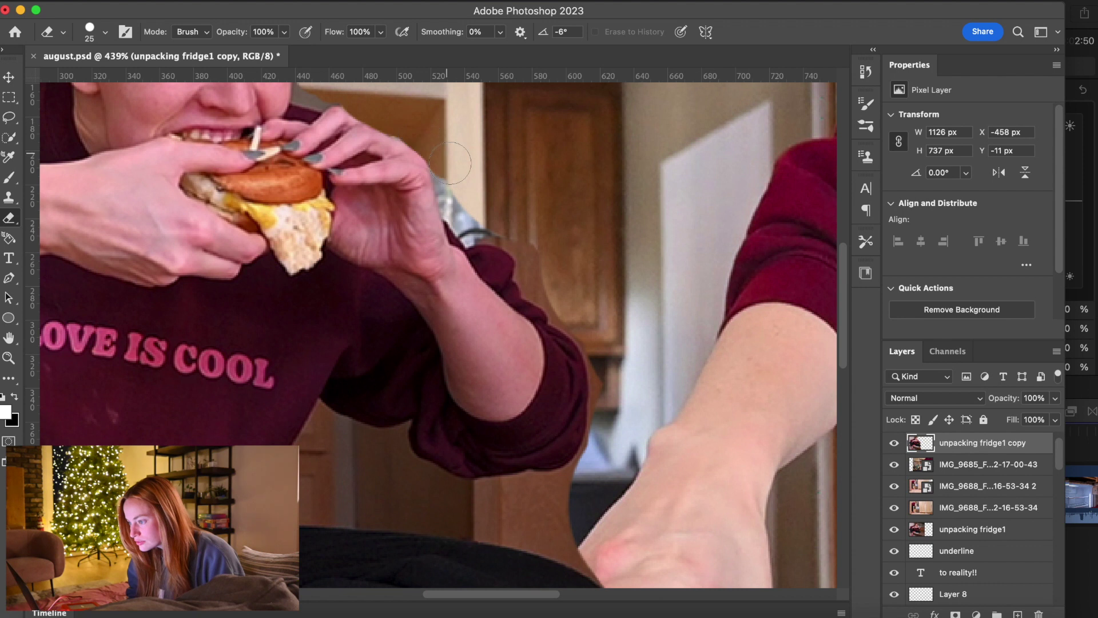
scroll(532, 243, down, 3)
key(bracketleft)
key(bracketleft)
key(bracketleft)
key(bracketleft)
key(bracketleft)
key(bracketleft)
key(bracketleft)
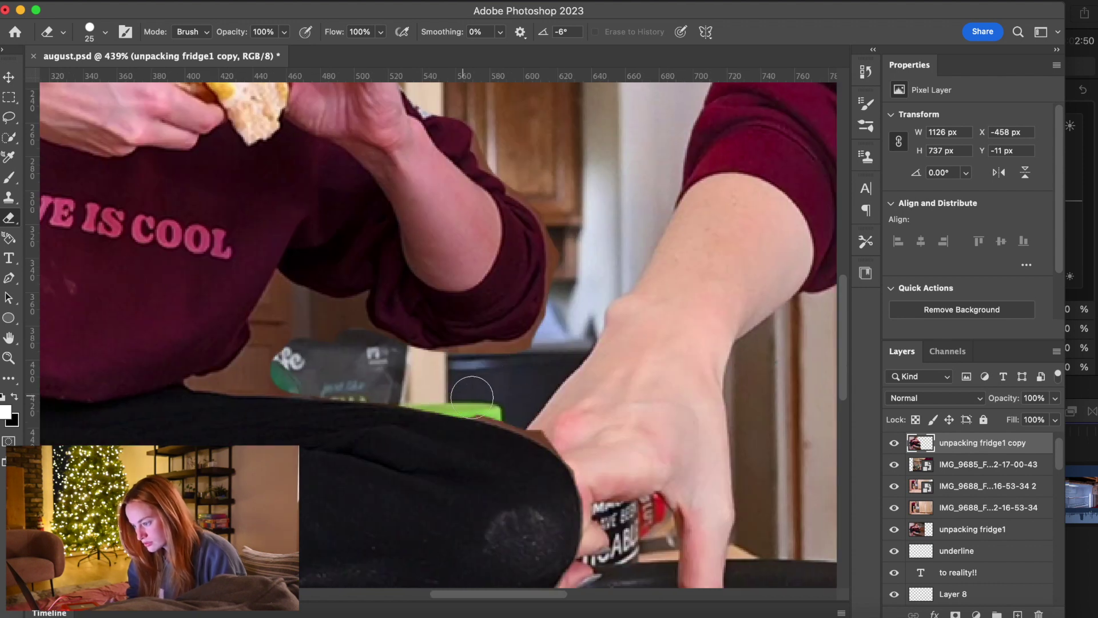
Step: Erase the leftover background along the underside of the bent arm's sleeve on the unpacking fridge1 copy layer with a 6 px Eraser
scroll(240, 298, up, 3)
right_click(240, 298)
mouse_move(239, 298)
mouse_down()
mouse_move(166, 346)
mouse_move(269, 369)
mouse_up()
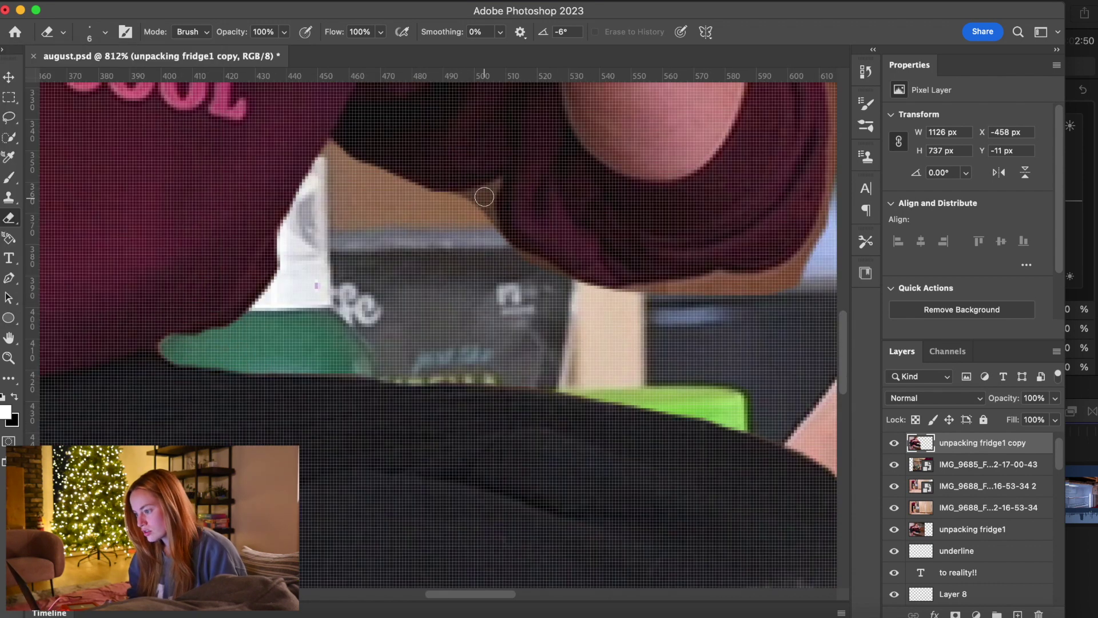
mouse_move(532, 261)
mouse_down()
mouse_move(818, 289)
mouse_move(743, 281)
mouse_up()
scroll(744, 281, right, 4)
scroll(719, 191, up, 10)
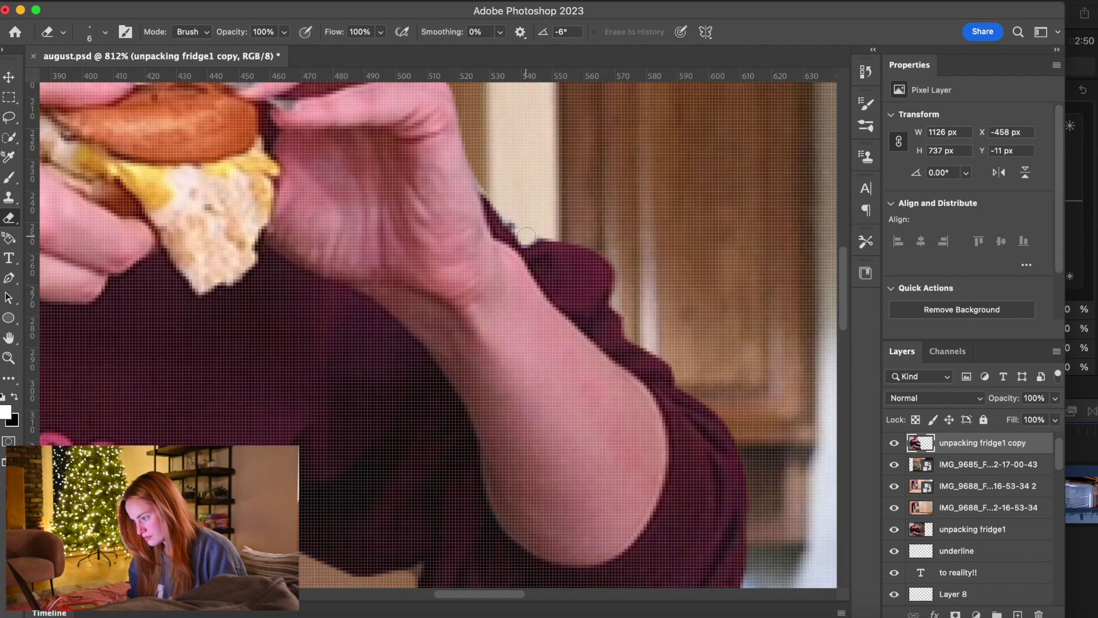
Step: Erase the grey background between the loose hair strands beside the head on the unpacking fridge1 copy layer with the 6 px Eraser
scroll(575, 266, left, 3)
scroll(576, 267, up, 10)
scroll(575, 266, left, 4)
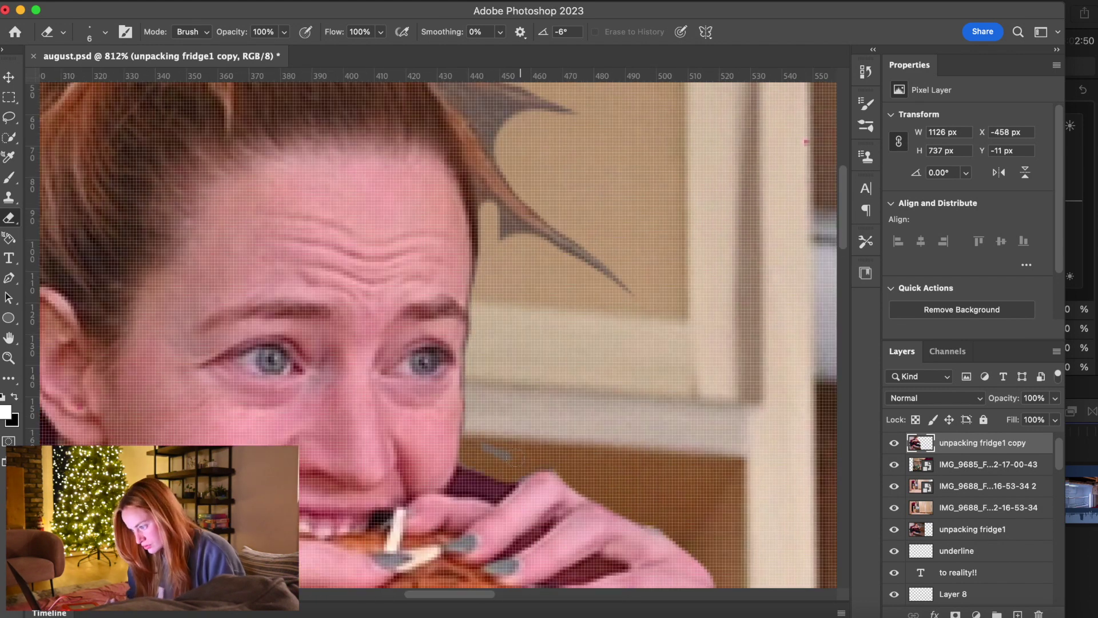
scroll(654, 424, up, 1)
scroll(653, 425, left, 1)
scroll(654, 425, up, 2)
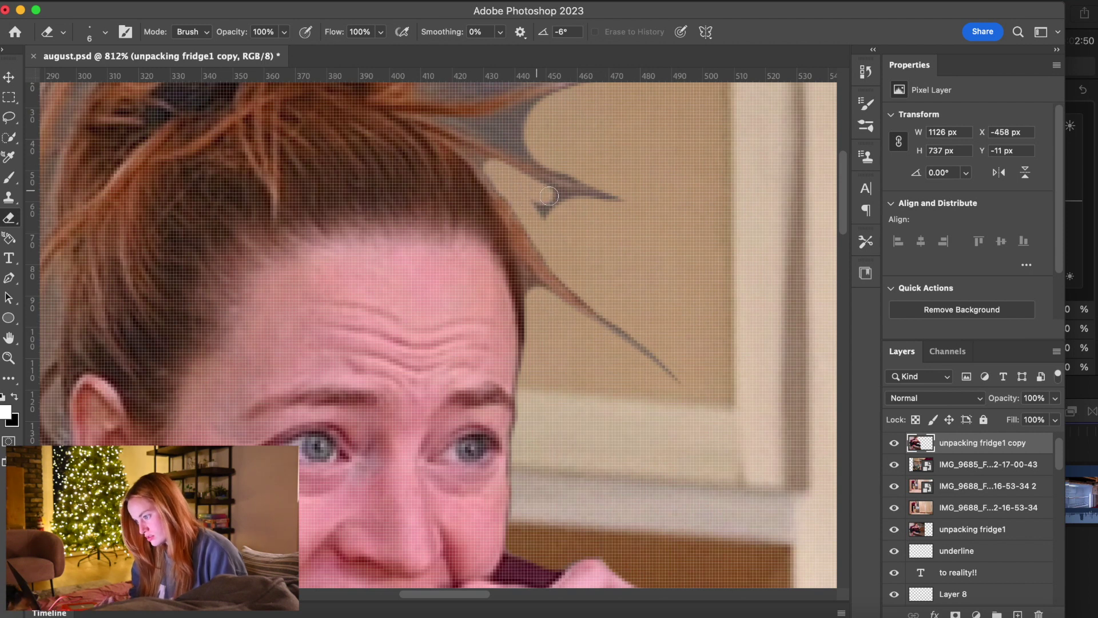
scroll(626, 147, up, 2)
scroll(626, 147, left, 1)
mouse_move(626, 148)
mouse_down()
mouse_move(547, 167)
mouse_move(540, 189)
mouse_up()
scroll(540, 188, up, 2)
drag(458, 240, 522, 234)
Step: Reduce the Eraser to 2 px and clean up the fine edges of the hair strands along the bun and forehead
key([)
key([)
key([)
key([)
click(470, 214)
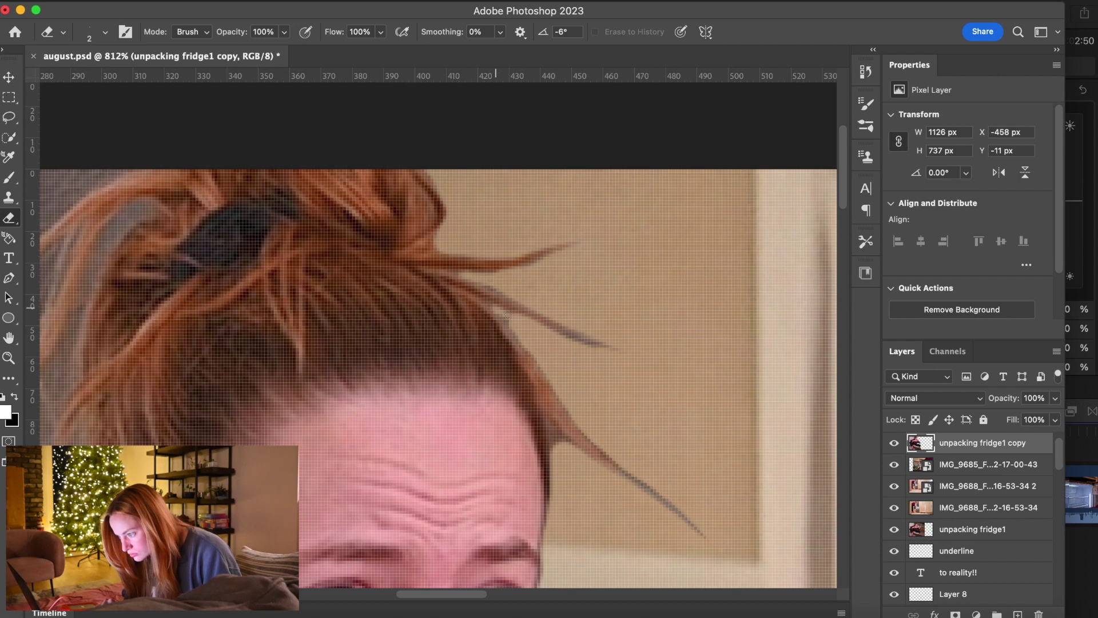
scroll(479, 352, down, 2)
scroll(479, 351, right, 1)
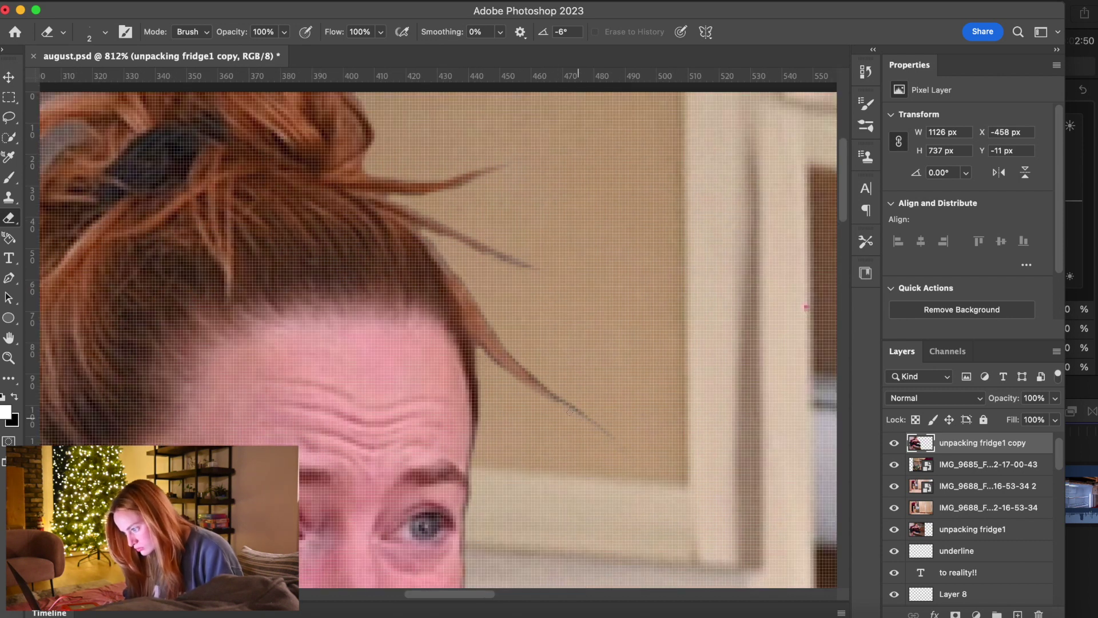
scroll(580, 417, down, 5)
scroll(541, 217, up, 5)
scroll(542, 217, up, 2)
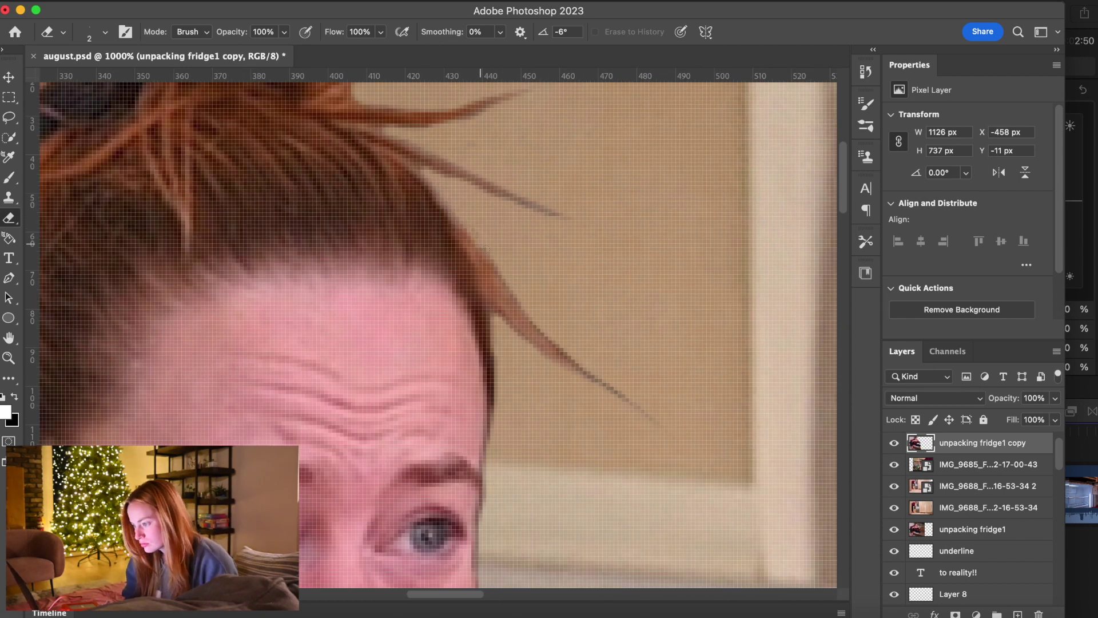
Step: Select a rectangular area of about 116 × 170 px over the toast and the pan's left part
scroll(645, 419, down, 10)
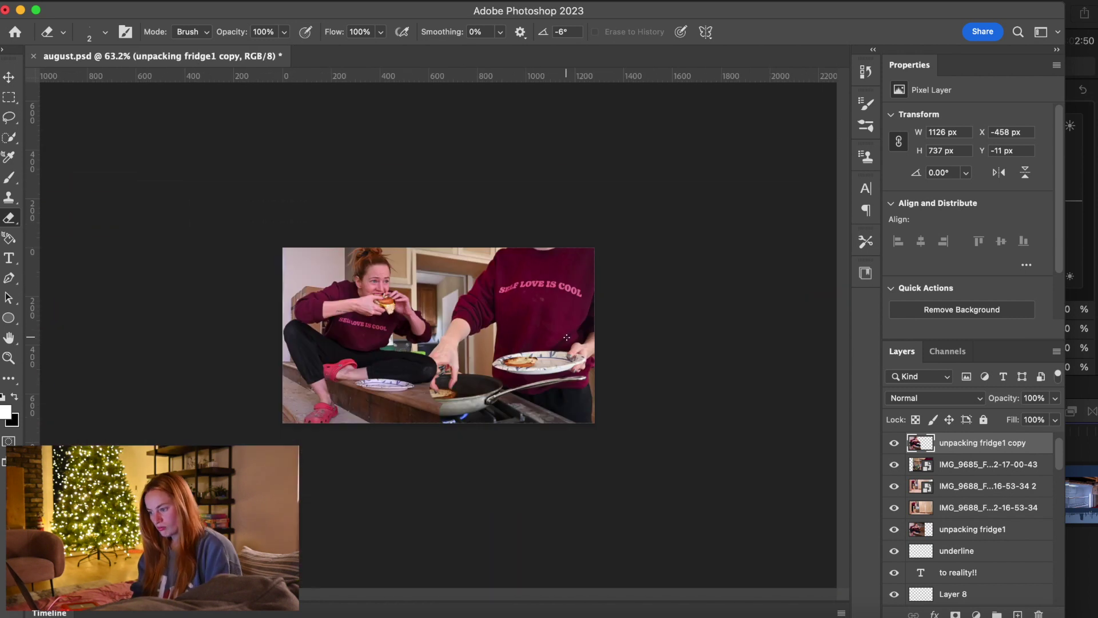
scroll(434, 326, up, 2)
key(m)
drag(474, 446, 537, 533)
scroll(479, 560, up, 2)
scroll(596, 576, up, 2)
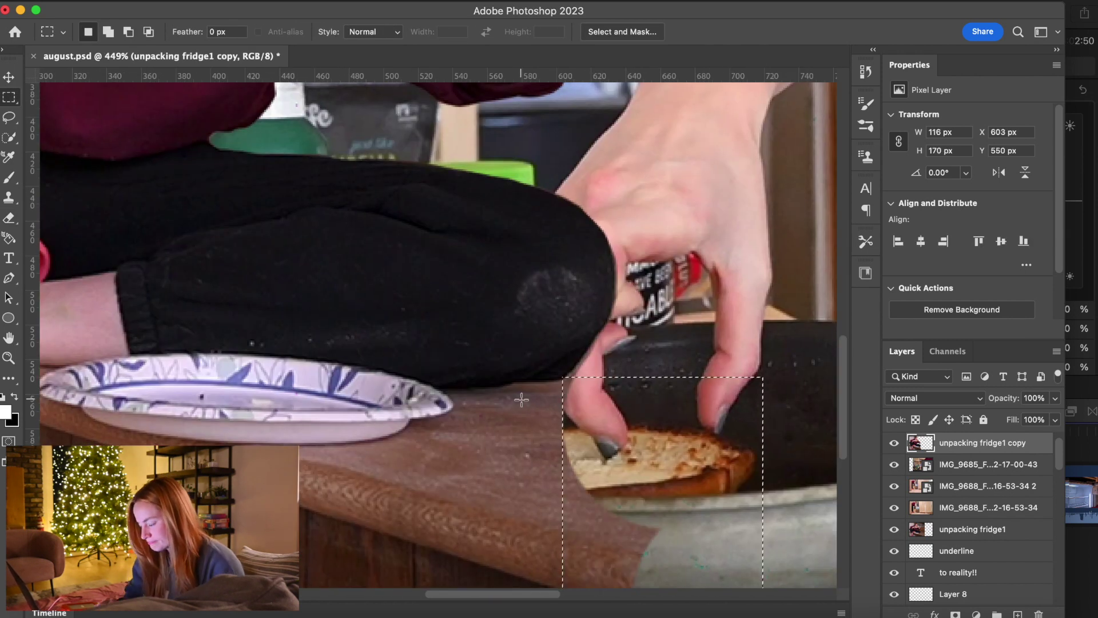
Step: Erase the remaining background along the knee's lower edge beside the fingers on the unpacking fridge1 copy layer with a 4 px Eraser
scroll(522, 396, down, 2)
scroll(522, 397, up, 3)
click(5, 220)
scroll(408, 264, up, 3)
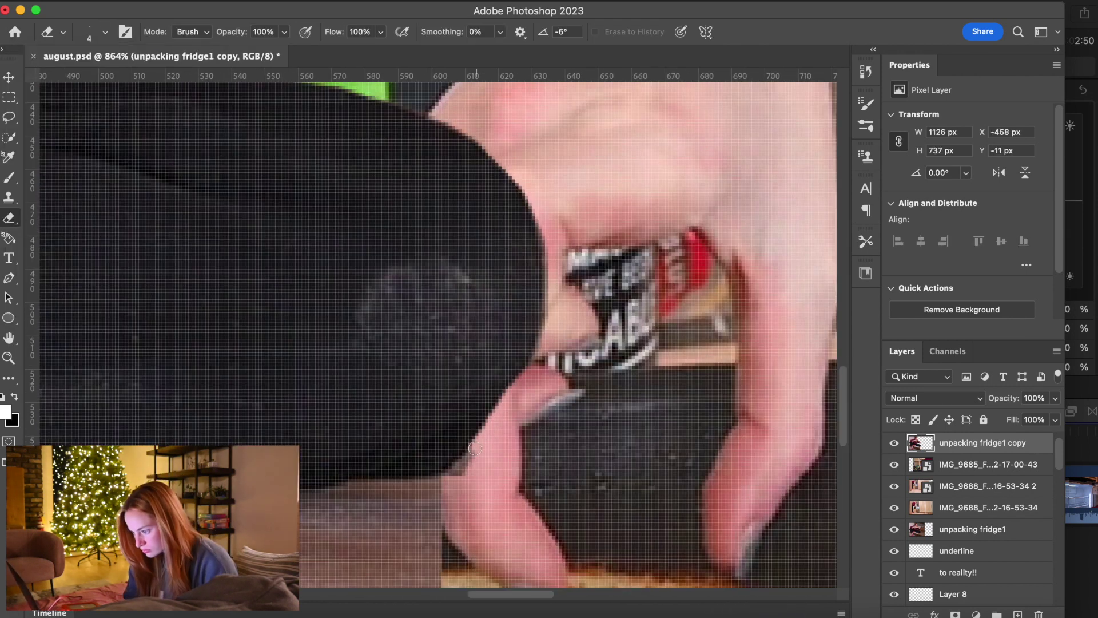
scroll(408, 264, down, 2)
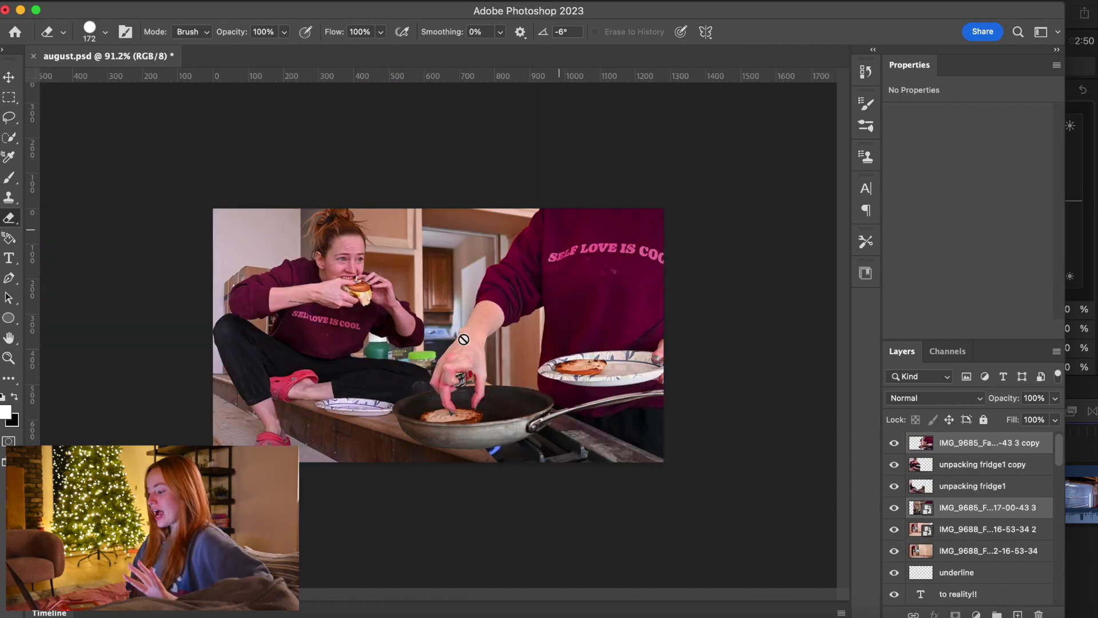
Step: Hide the IMG_9685 3 copy and unpacking fridge1 layers to view the collage without those overlapping cutouts
click(8, 80)
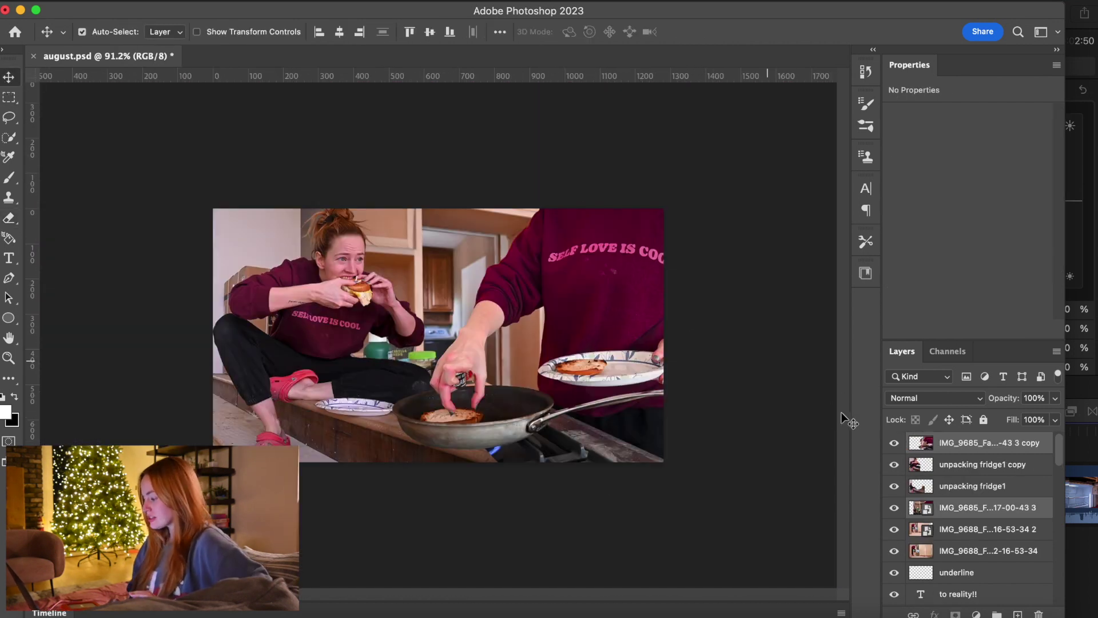
click(894, 508)
click(949, 515)
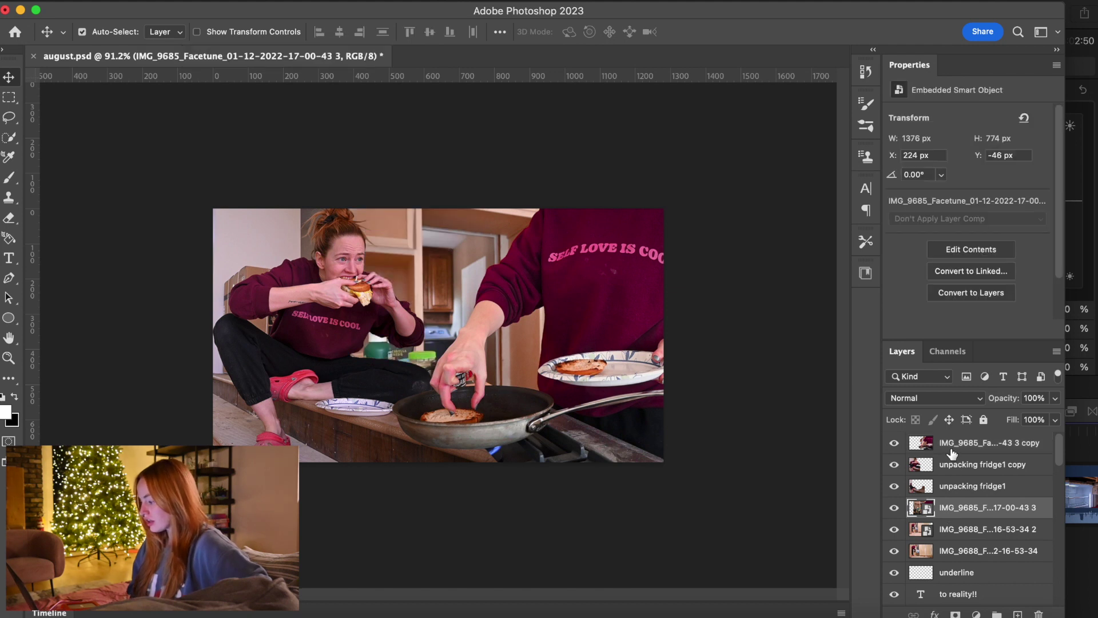
click(952, 450)
click(893, 442)
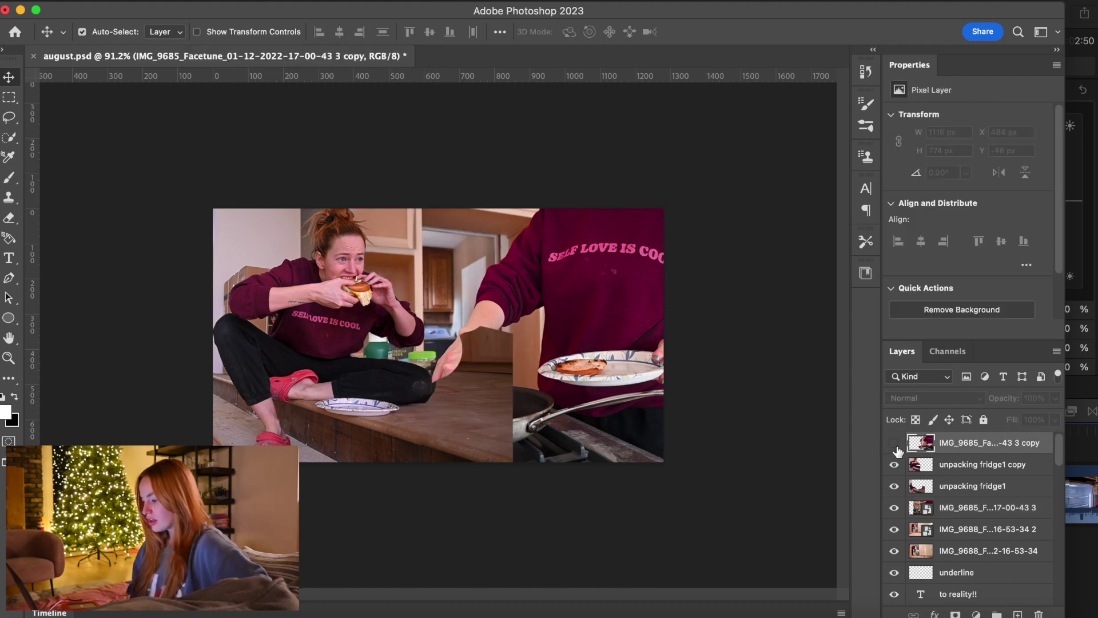
click(894, 487)
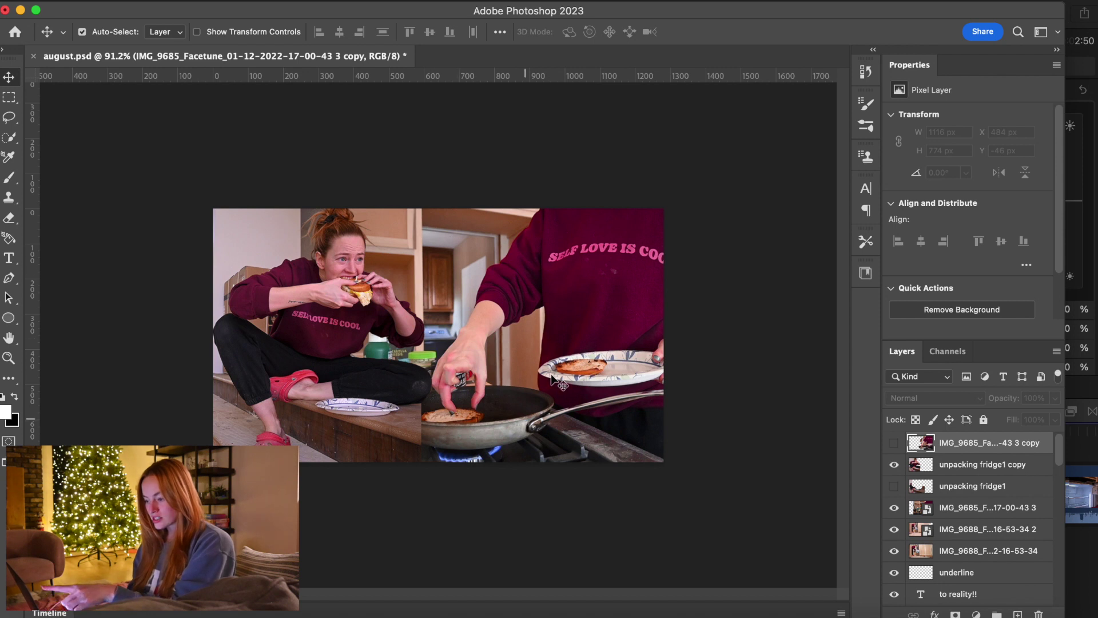
Step: Hide and show the unpacking fridge1 copy and IMG_9685 3 layers to examine what each contributes to the collage
click(894, 467)
click(894, 467)
click(894, 466)
click(894, 467)
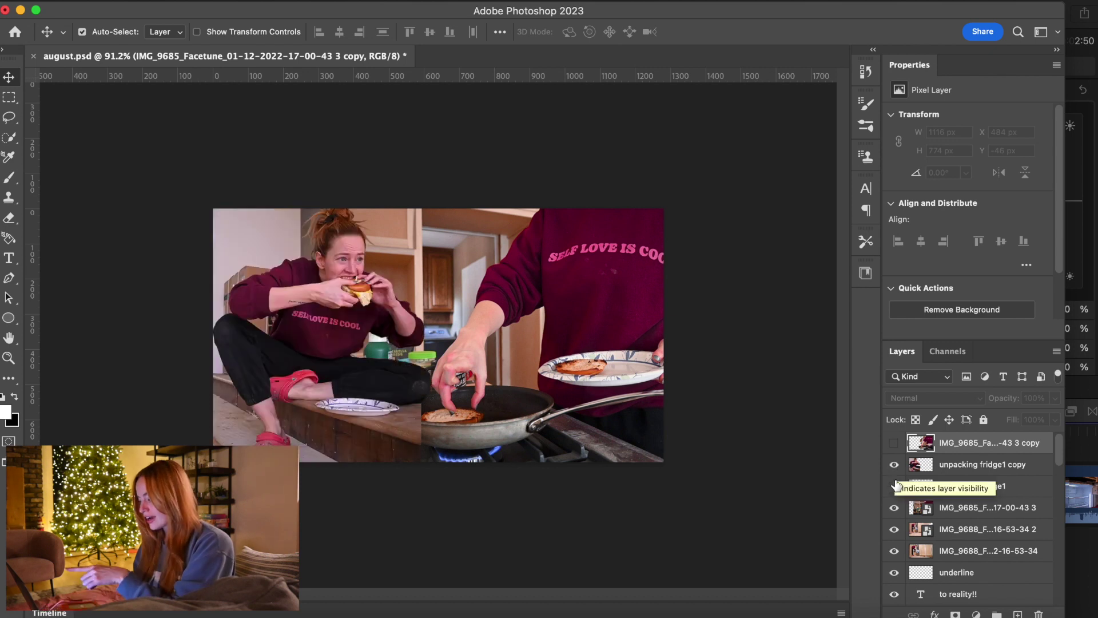
click(894, 508)
click(895, 465)
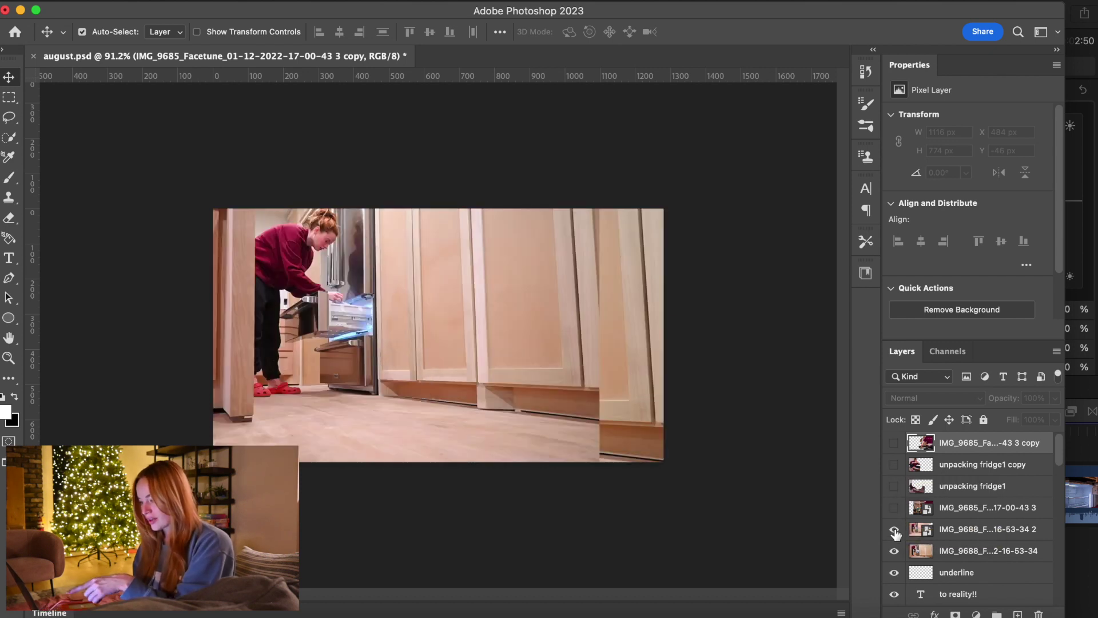
click(893, 465)
click(894, 509)
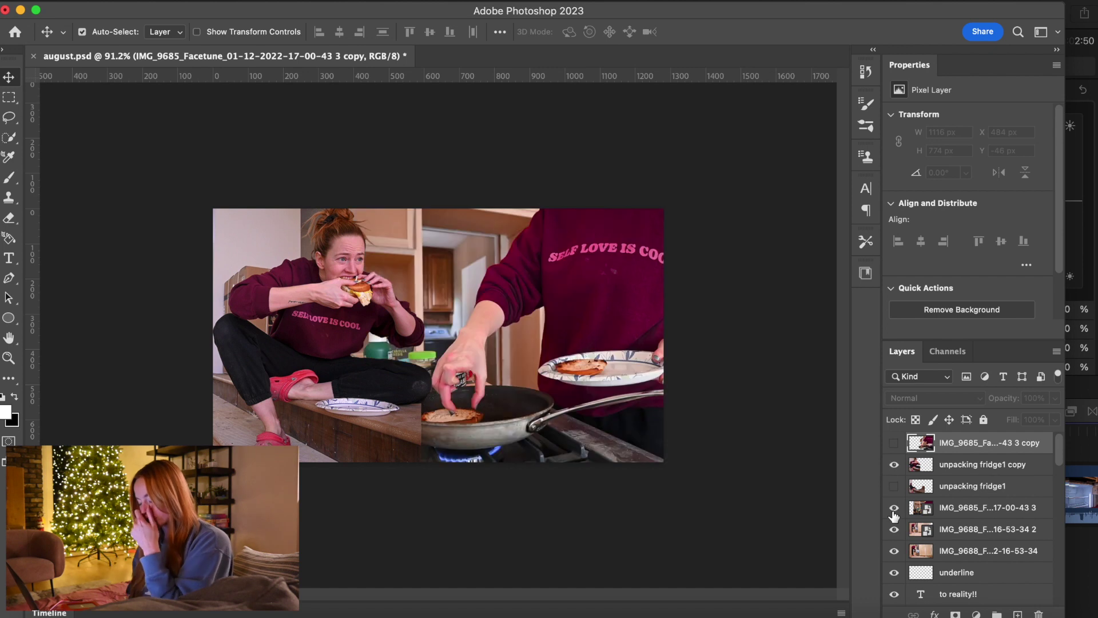
click(895, 468)
click(895, 468)
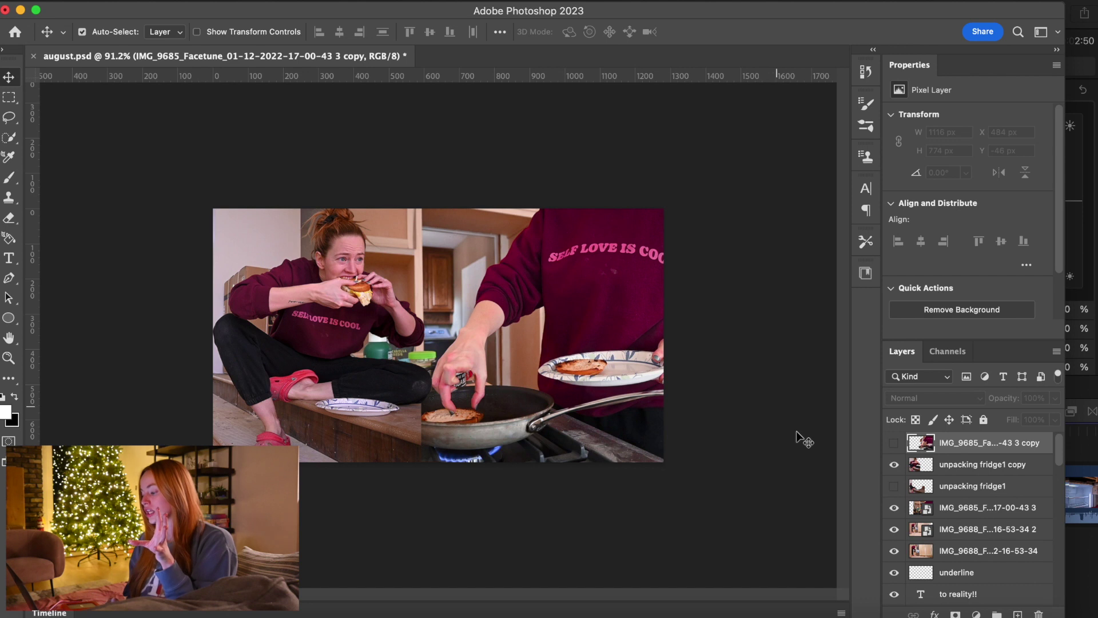
Step: Show the IMG_9685 3 copy and unpacking fridge1 layers again
click(893, 443)
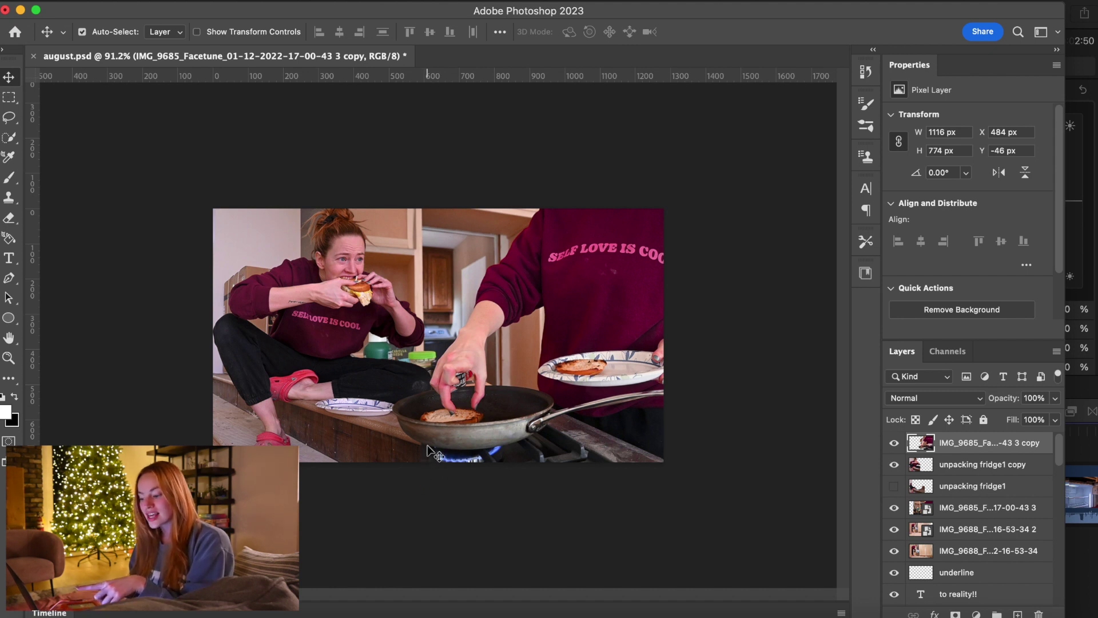
click(894, 486)
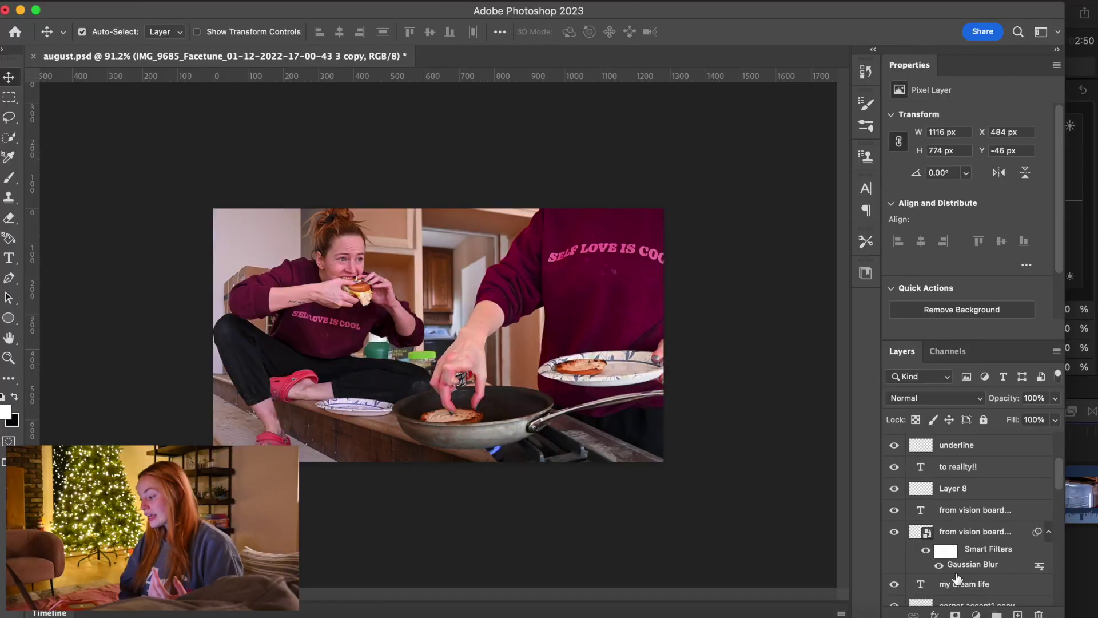
Step: Move the "to reality!!" text layer to the top of the layer stack and open its text for editing
scroll(944, 572, down, 5)
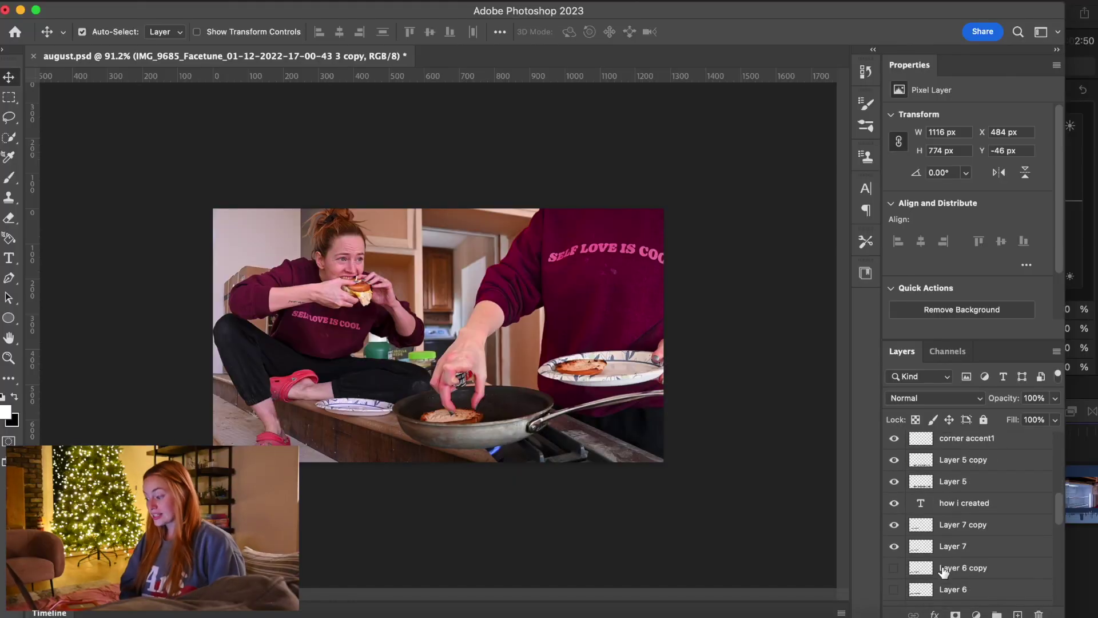
scroll(943, 571, up, 10)
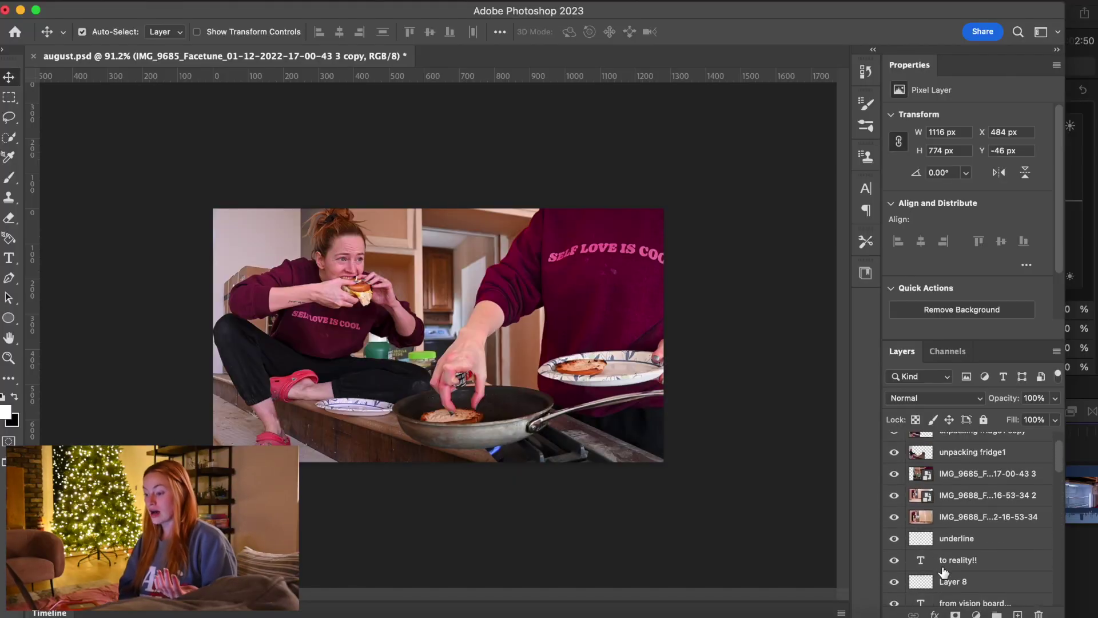
scroll(943, 572, down, 6)
scroll(943, 571, up, 3)
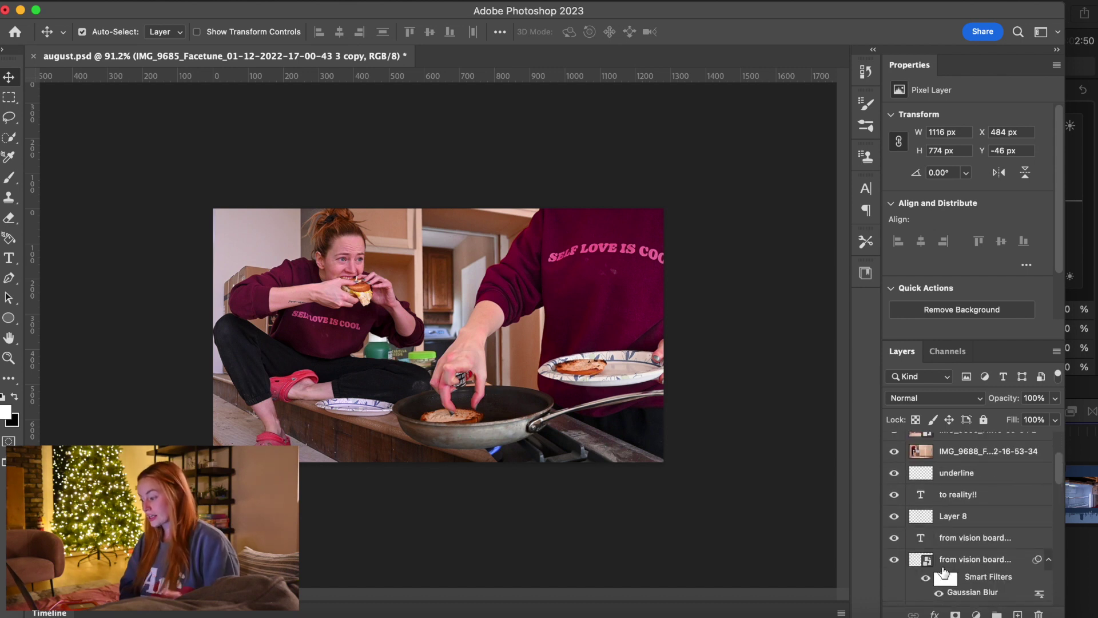
click(959, 497)
scroll(1000, 502, up, 5)
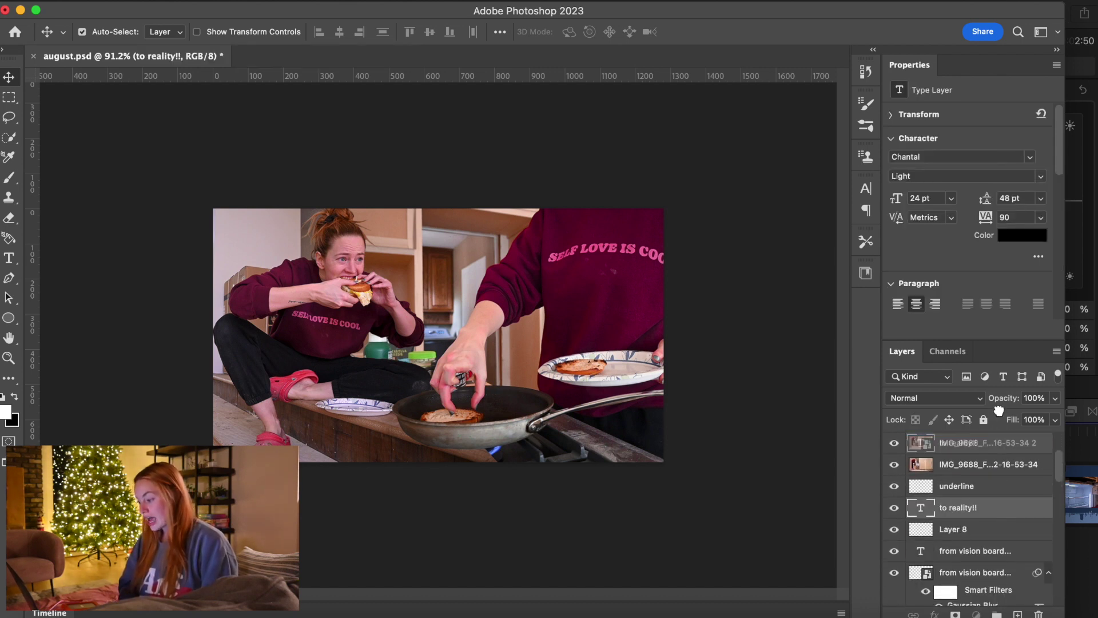
drag(998, 403, 993, 439)
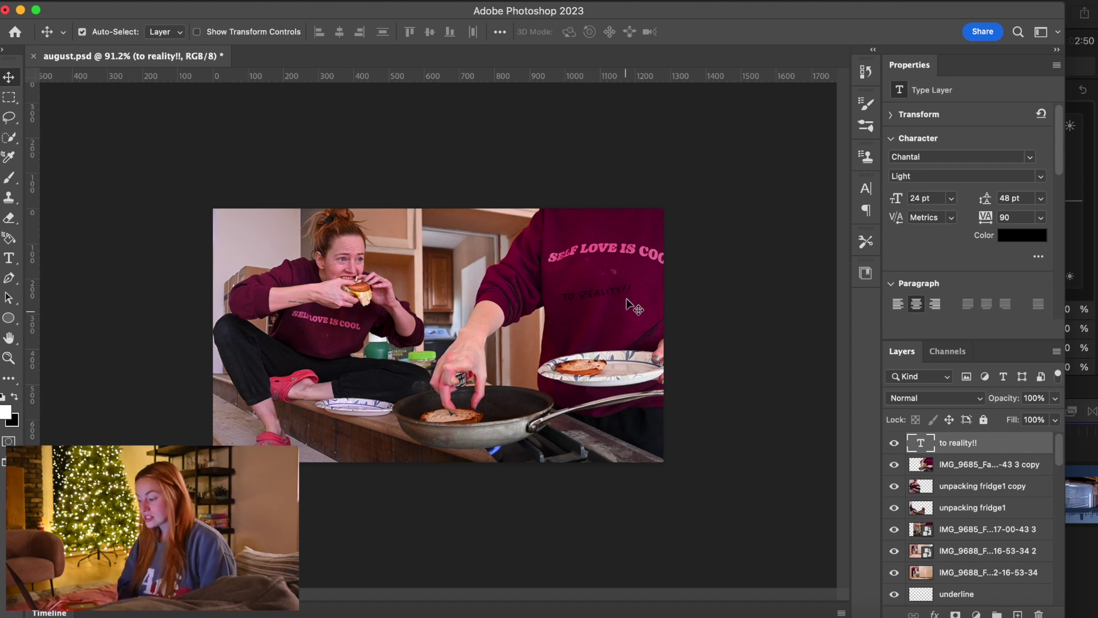
double_click(575, 296)
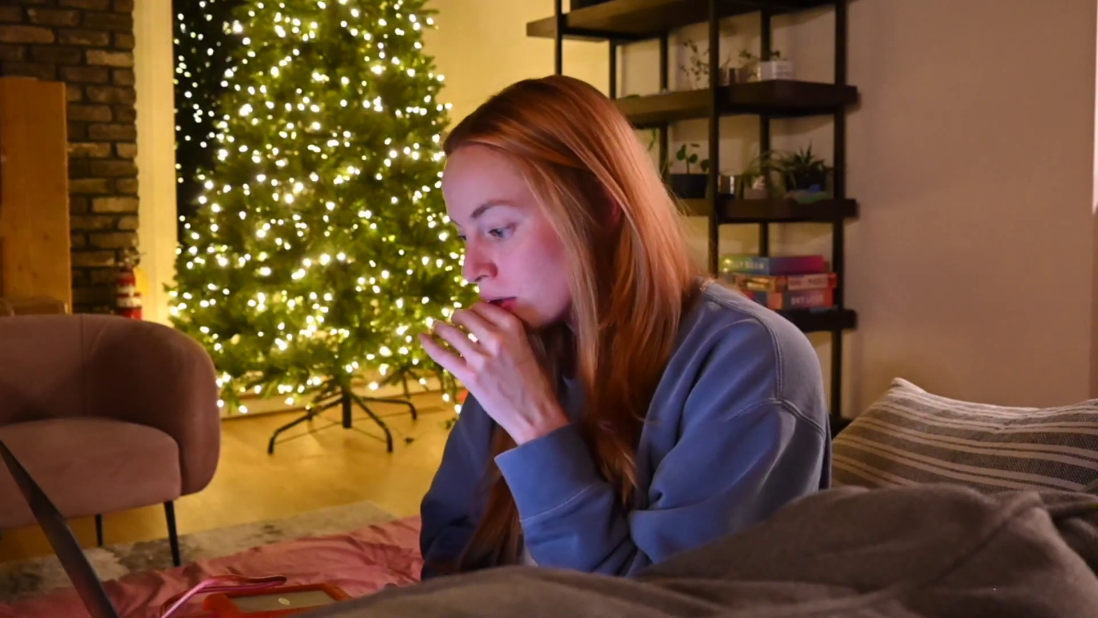
Step: Move the "my dream life" text layer up the layer stack to directly below the "to reality!!" layer
scroll(1003, 523, down, 5)
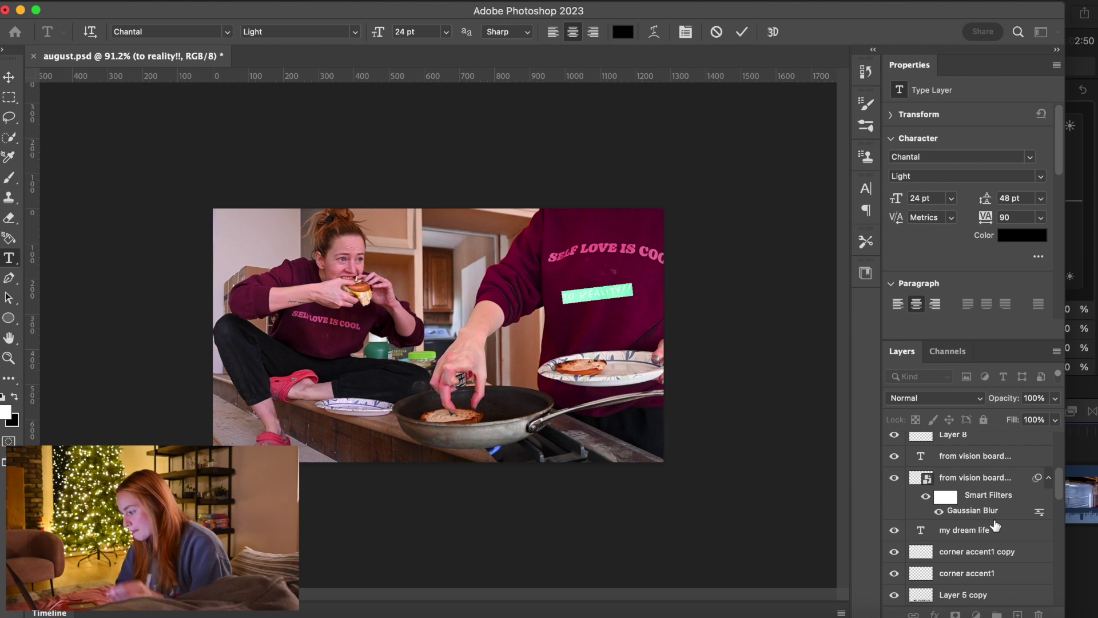
click(972, 529)
key(v)
drag(972, 530, 972, 452)
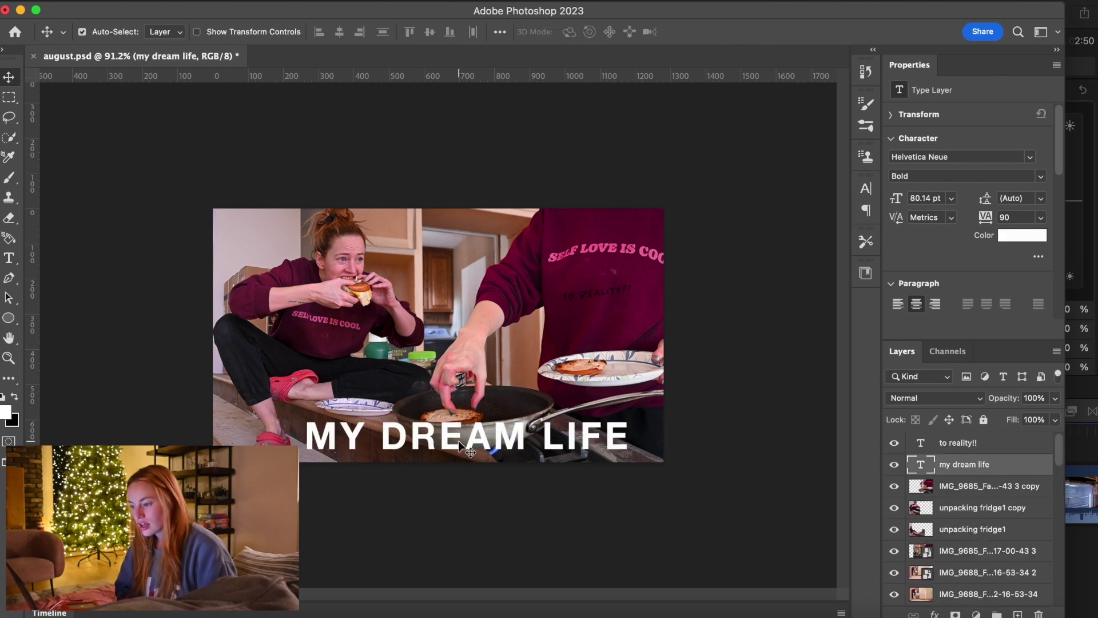
Step: Set the vertical scale of the MY DREAM LIFE text to 200%
double_click(459, 442)
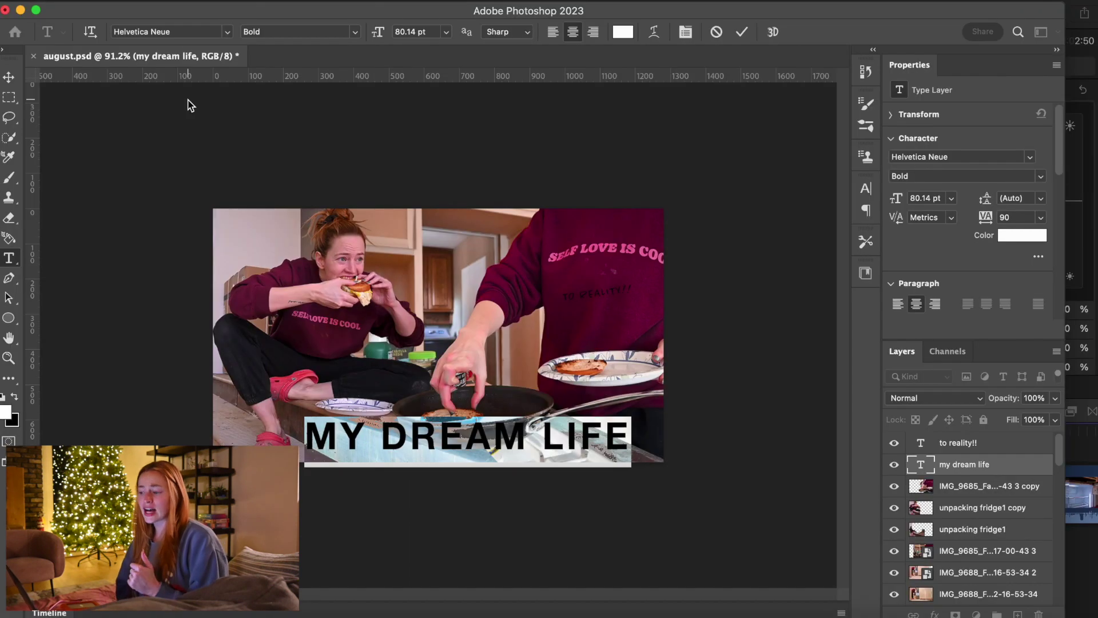
click(685, 33)
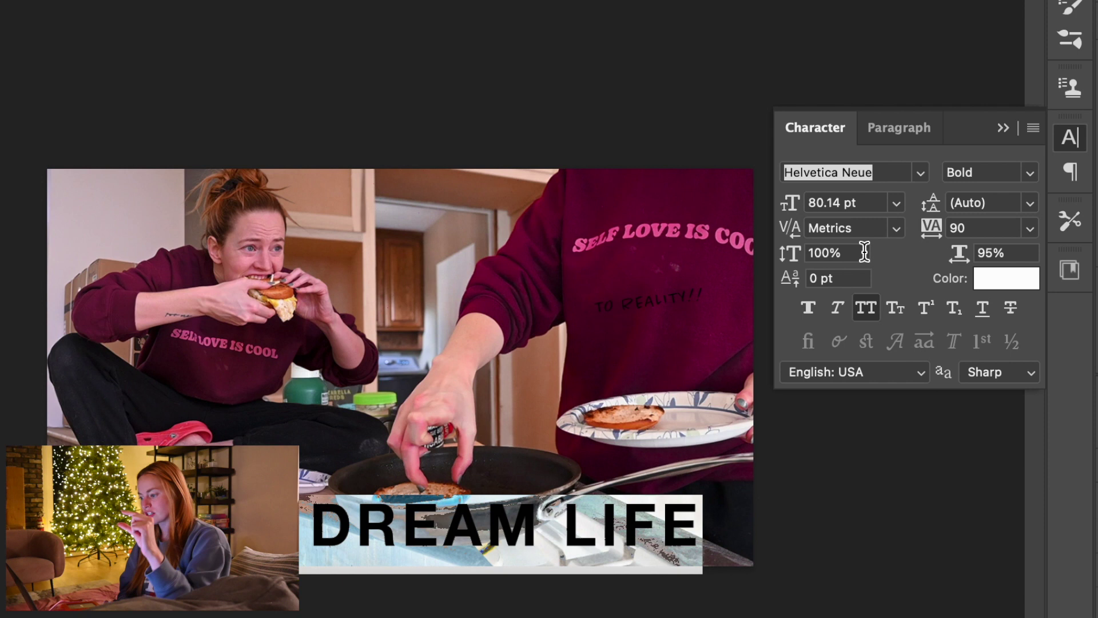
click(829, 252)
text(200)
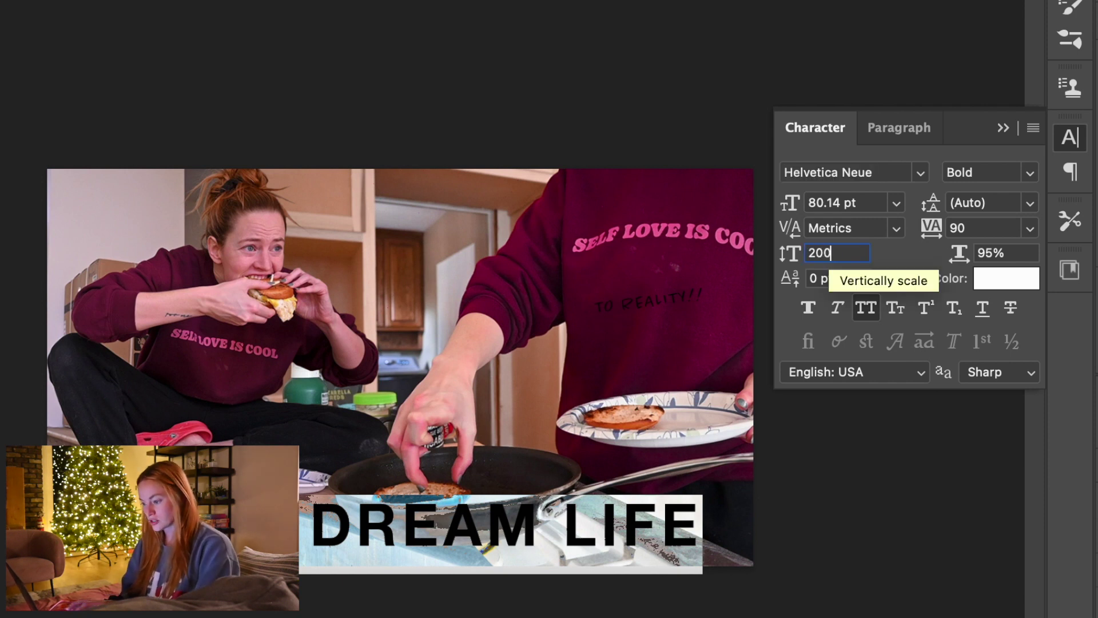
key(Return)
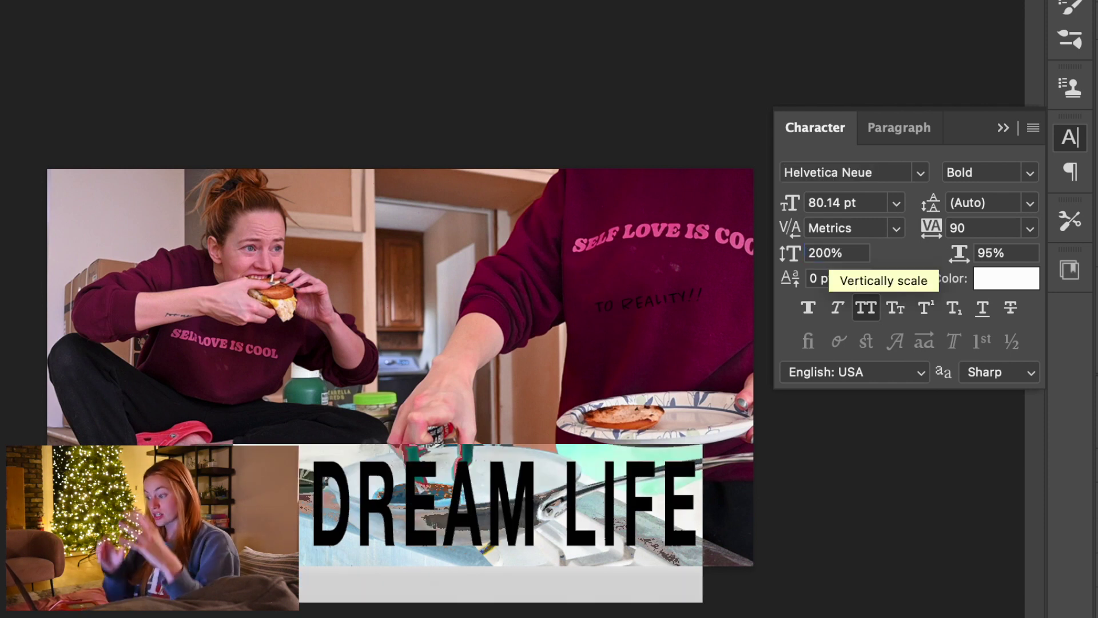
Step: Set the vertical scale of the MY DREAM LIFE text back to 100%
click(832, 254)
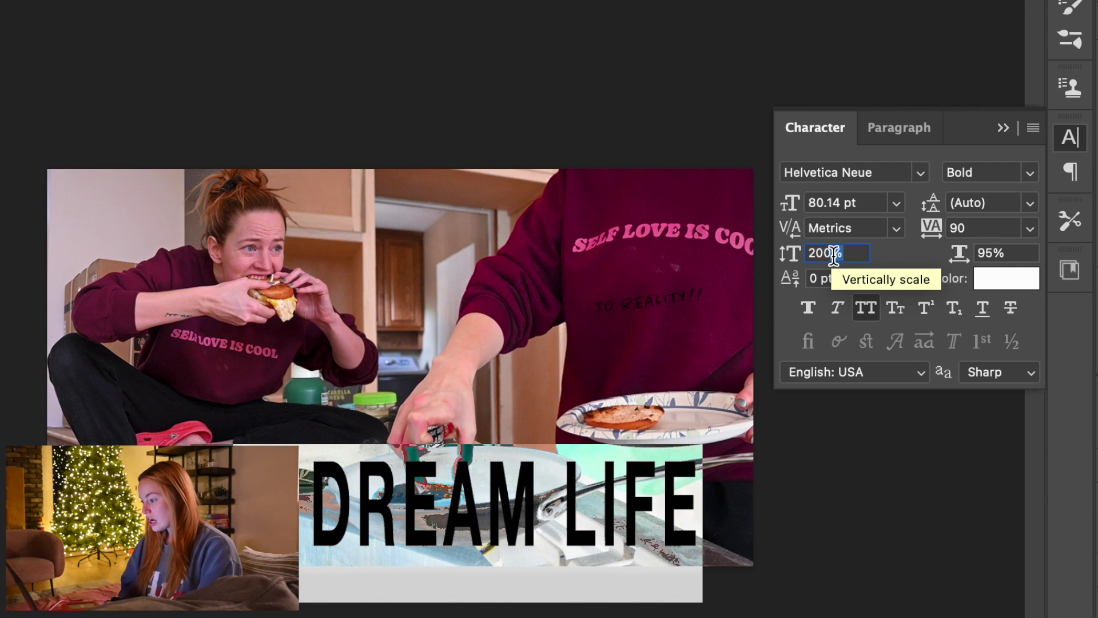
double_click(832, 254)
double_click(833, 254)
text(21)
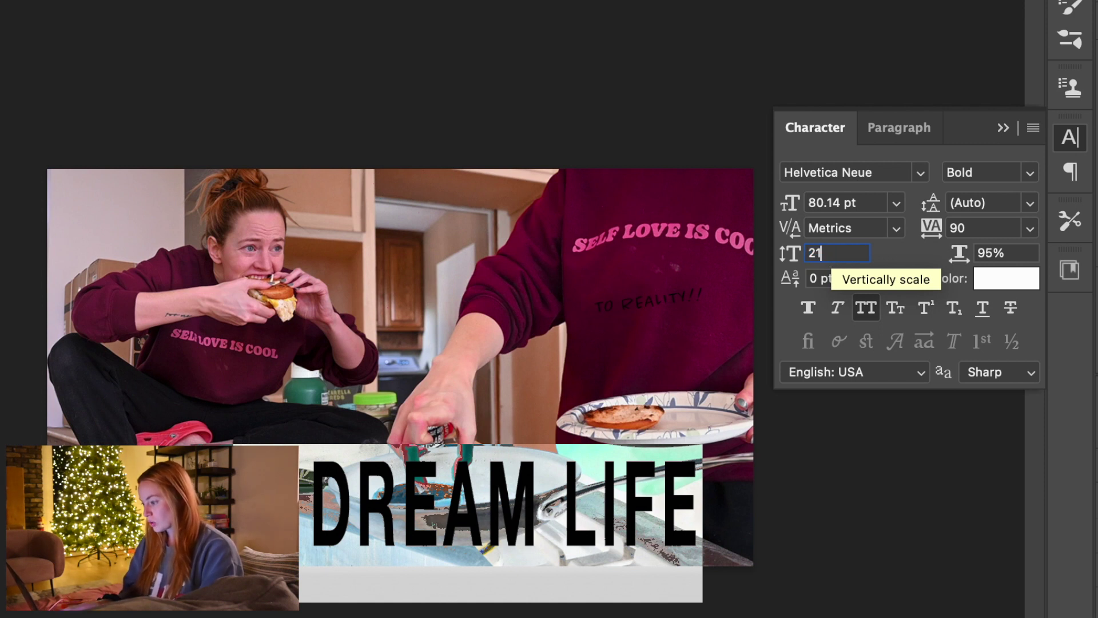
text(00)
key(Return)
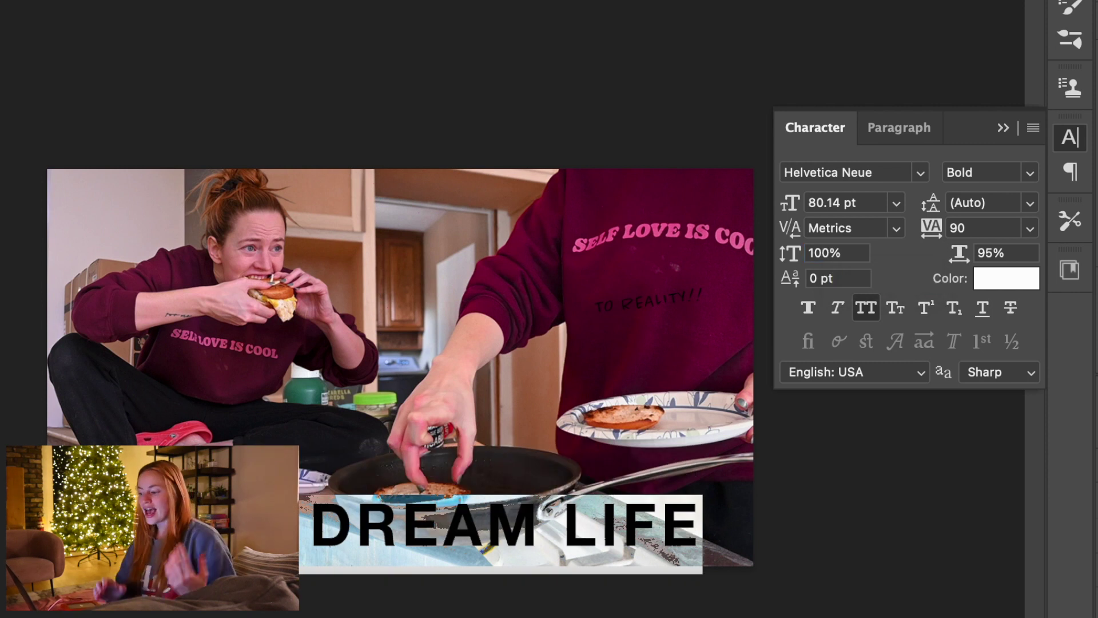